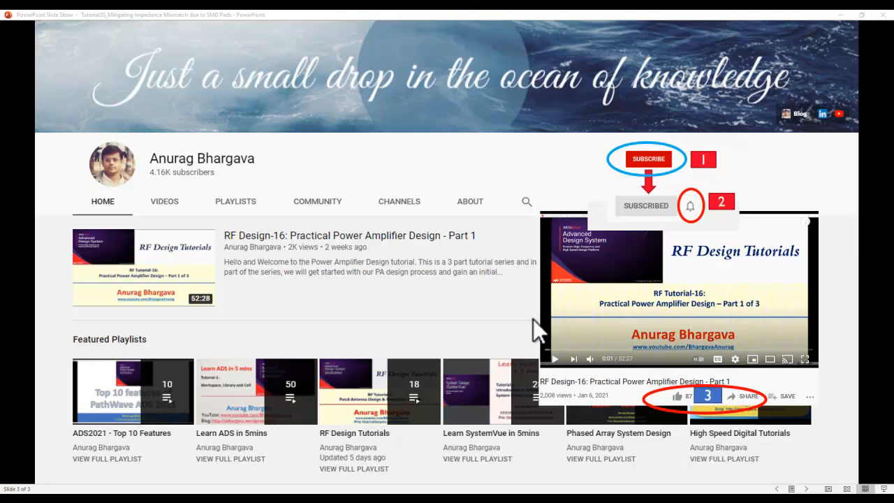
Switch to Advanced Design System and open the layout of the ReferenceLine cell
{"action": "scroll", "coordinate": [512, 315], "scroll_direction": "up", "scroll_amount": 1}
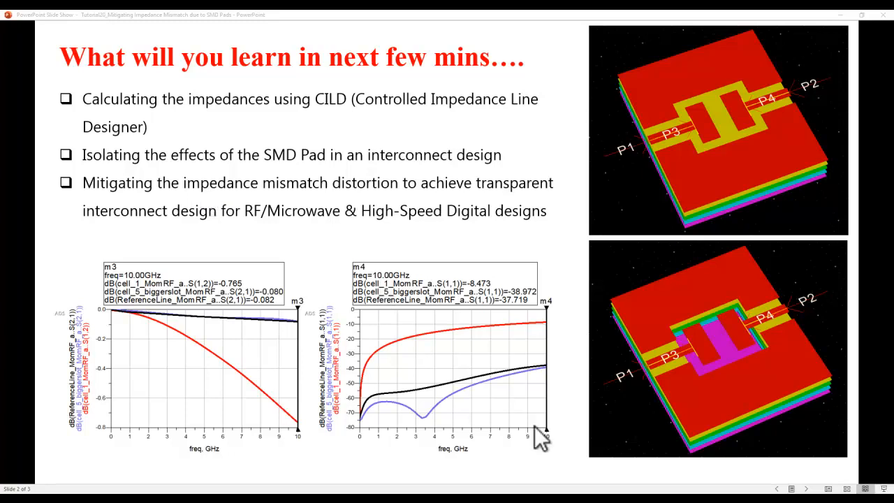
{"action": "key", "text": "alt+Tab"}
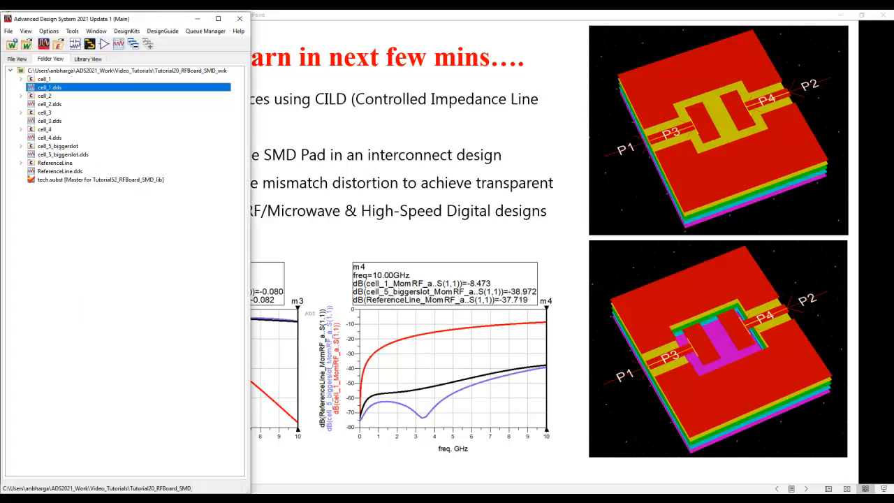
{"action": "left_click", "coordinate": [22, 162]}
{"action": "double_click", "coordinate": [53, 180]}
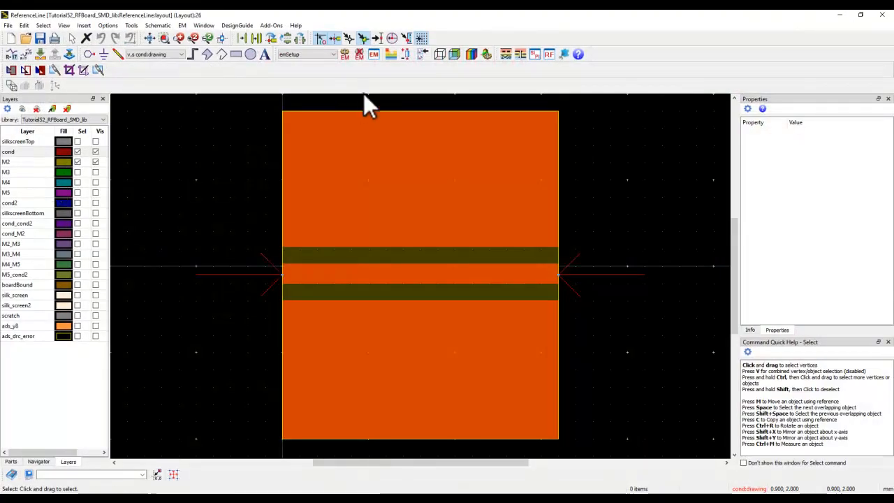
Open the tech substrate from the layout and examine its conductor layers and dielectric stack-up
{"action": "left_click", "coordinate": [390, 54]}
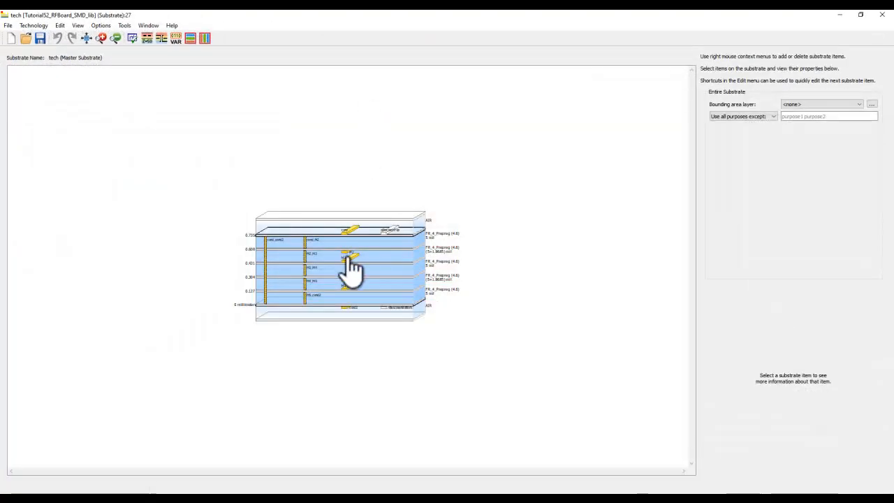
{"action": "scroll", "coordinate": [347, 259], "scroll_direction": "up", "scroll_amount": 3}
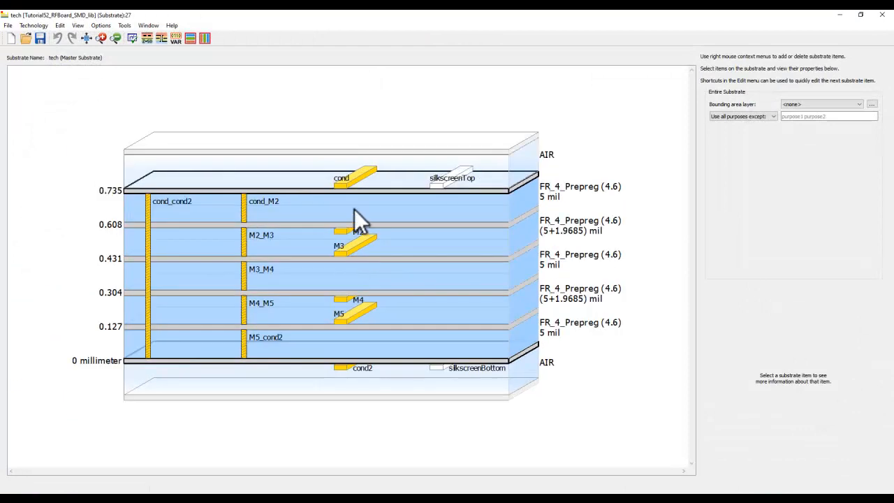
{"action": "mouse_move", "coordinate": [358, 374]}
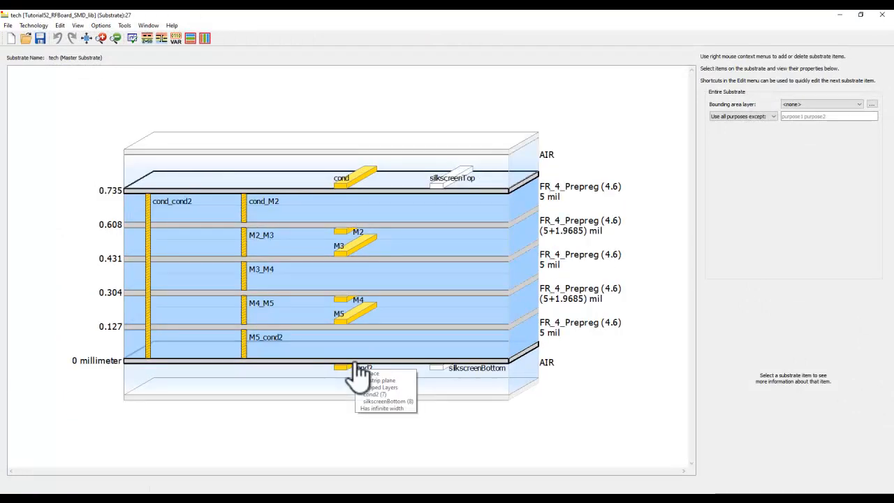
{"action": "mouse_move", "coordinate": [456, 361]}
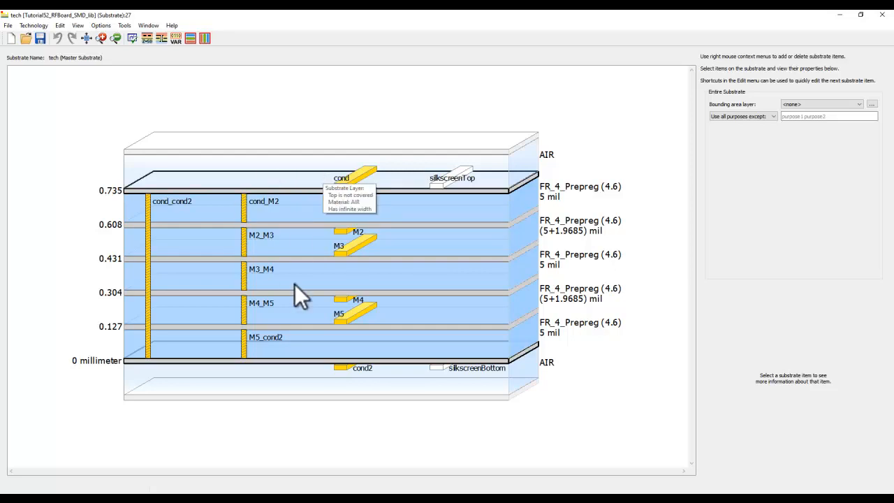
Open the Controlled Impedance Line Designer for the tech substrate and review the line types, keeping Microstrip Single-Ended
{"action": "left_click", "coordinate": [145, 40]}
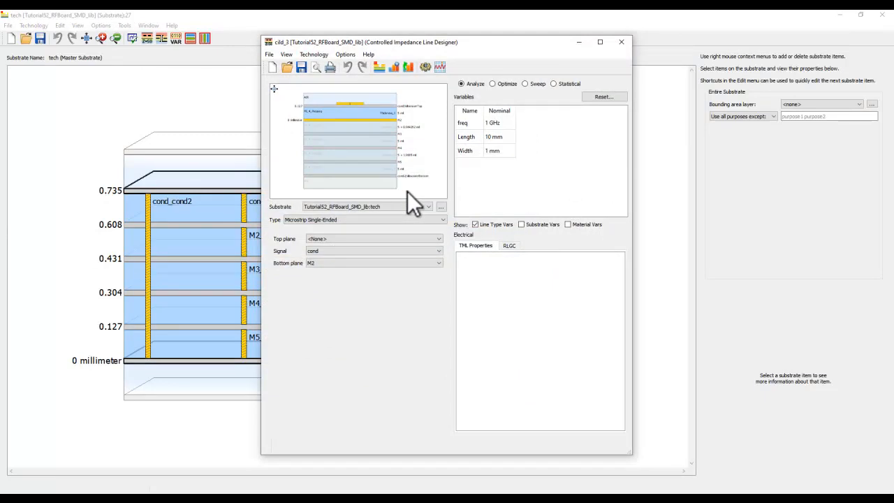
{"action": "mouse_move", "coordinate": [351, 165]}
{"action": "mouse_move", "coordinate": [372, 138]}
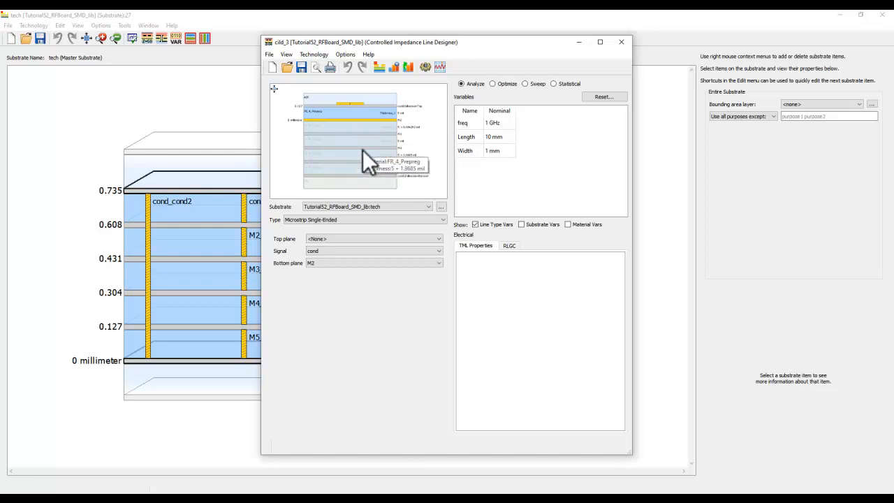
{"action": "mouse_move", "coordinate": [369, 180]}
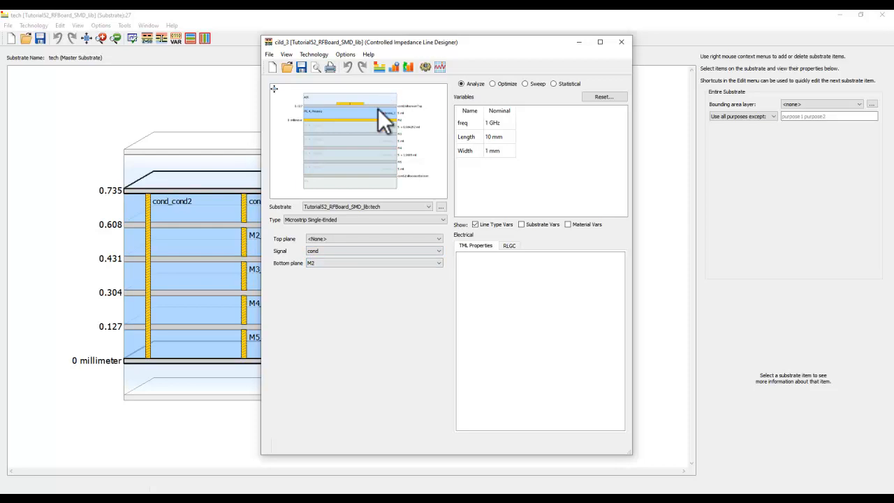
{"action": "left_click", "coordinate": [331, 219]}
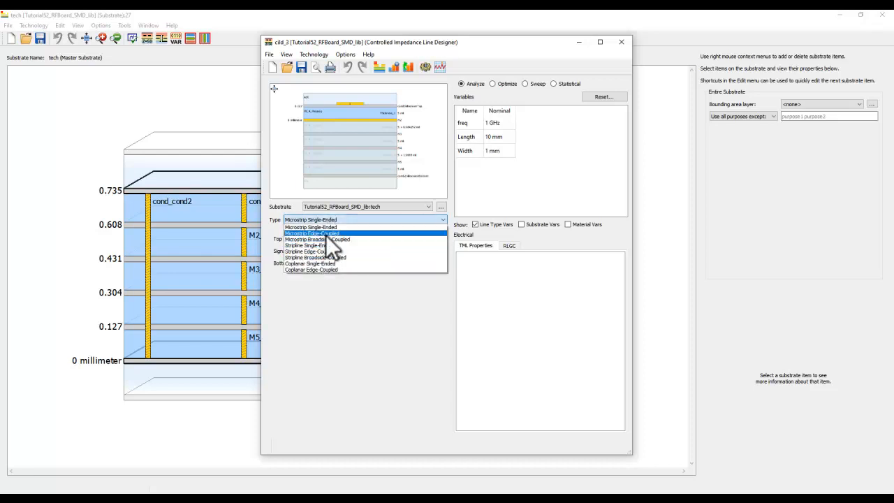
{"action": "left_click", "coordinate": [415, 188]}
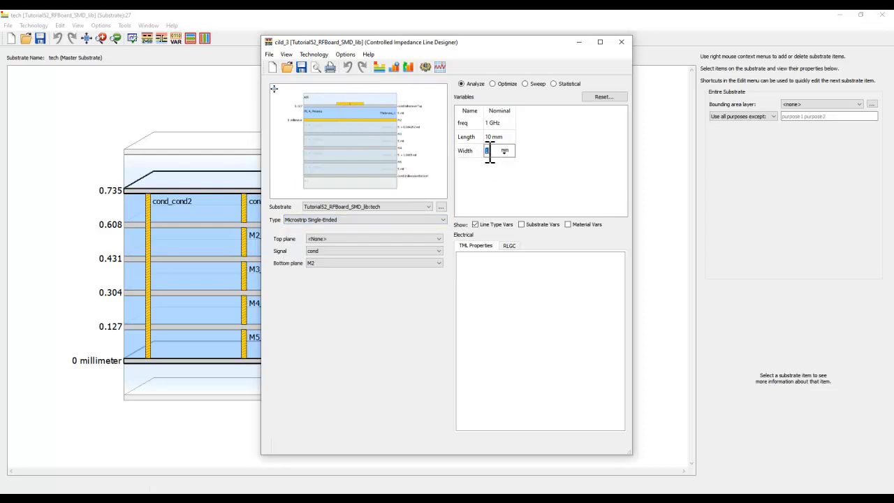
Set the line width to 0.226 mm and the frequency to 10 GHz, and analyze the microstrip line
{"action": "type", "text": "0.256"}
{"action": "key", "text": "Return"}
{"action": "left_click", "coordinate": [492, 122]}
{"action": "type", "text": "10"}
{"action": "key", "text": "Return"}
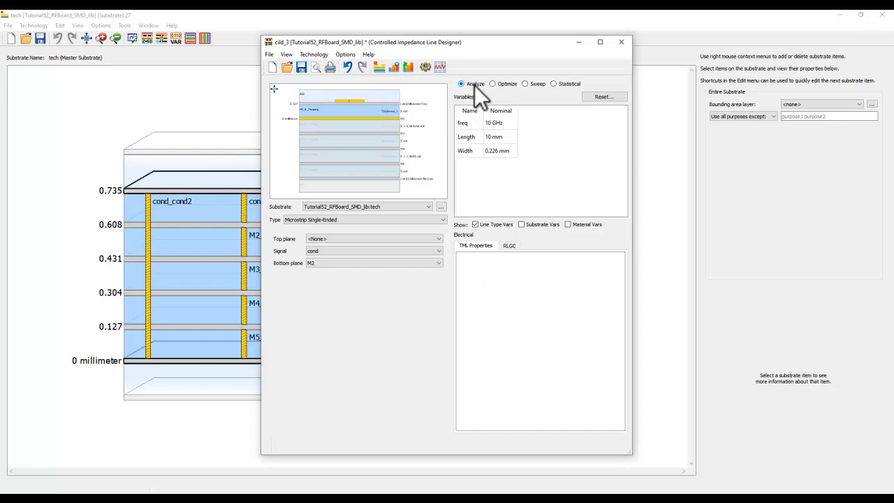
{"action": "left_click", "coordinate": [426, 68]}
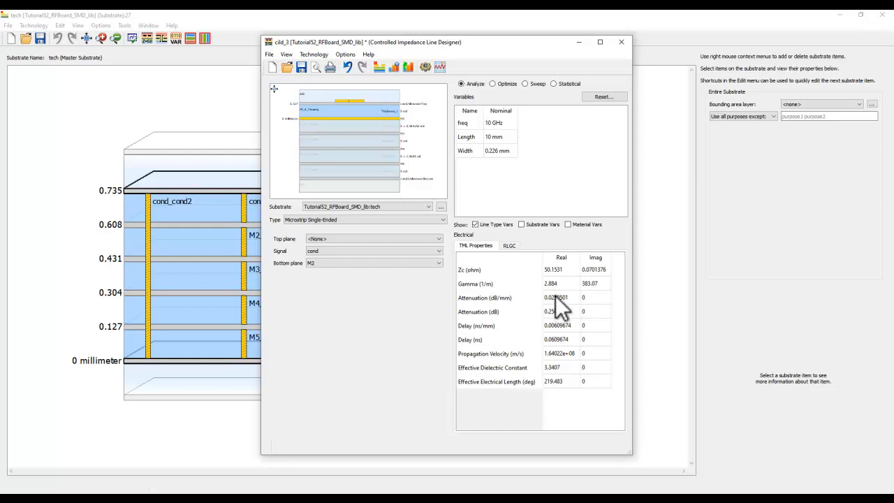
Return to the ReferenceLine layout and check the dimensions of the rectangles forming the centre line
{"action": "left_click", "coordinate": [629, 499]}
{"action": "left_click", "coordinate": [585, 472]}
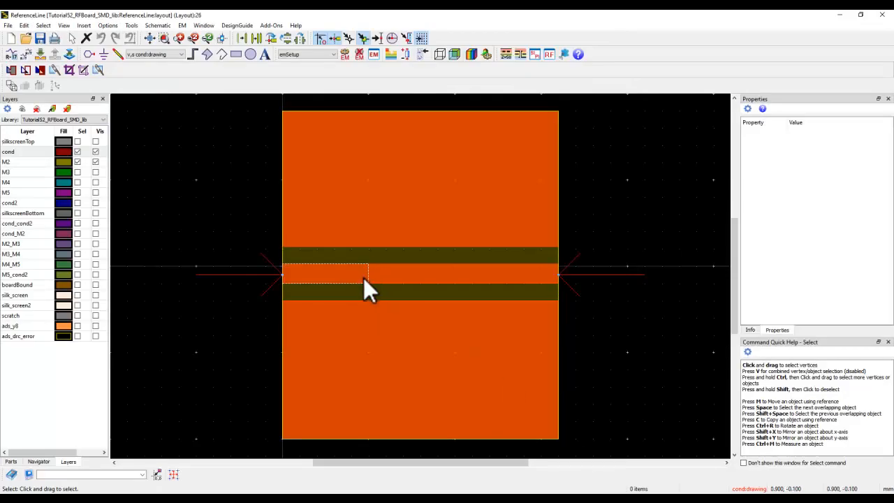
{"action": "left_click", "coordinate": [338, 273]}
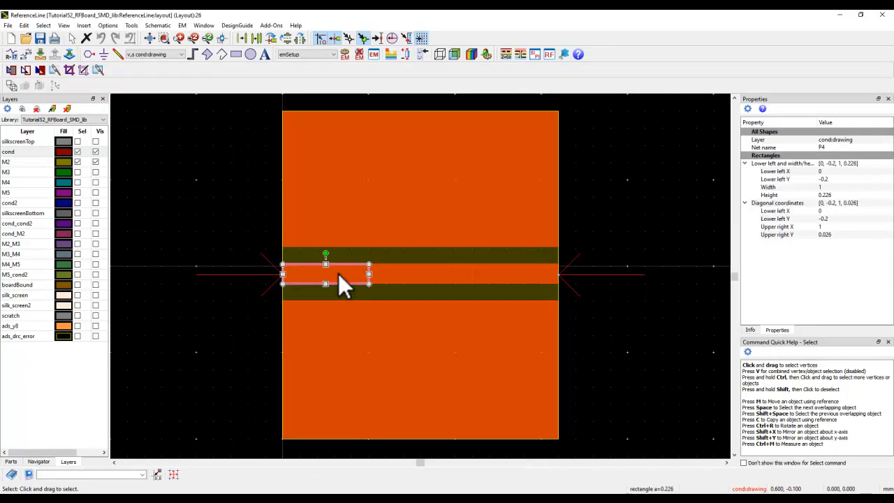
{"action": "left_click", "coordinate": [393, 272]}
{"action": "left_click", "coordinate": [498, 273]}
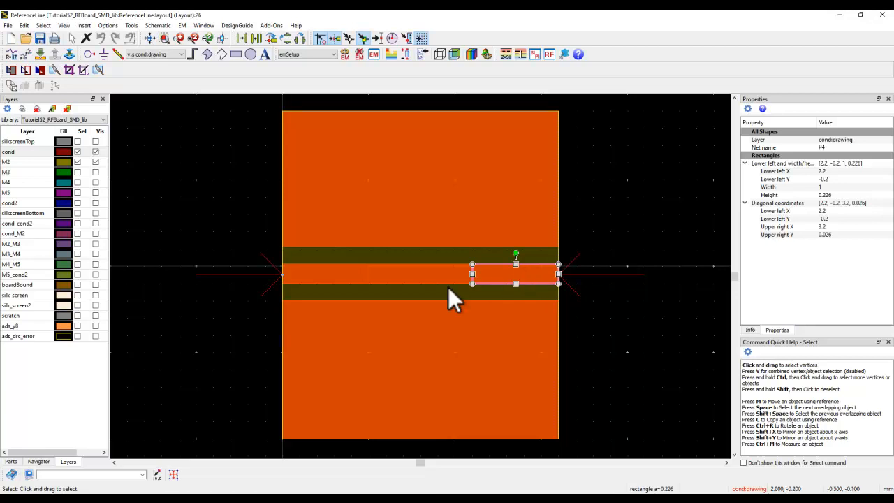
Go back to the line designer, set the line length to 3 mm and rerun the analysis
{"action": "left_click", "coordinate": [656, 500]}
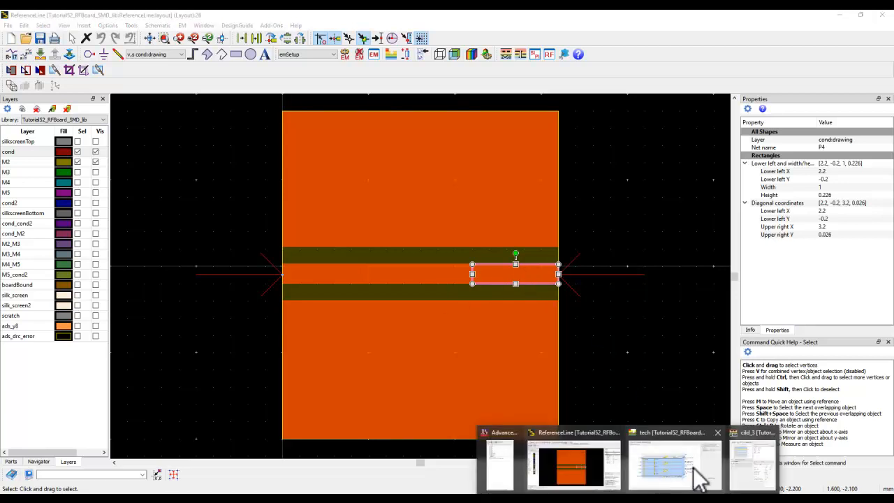
{"action": "left_click", "coordinate": [738, 479]}
{"action": "double_click", "coordinate": [495, 137]}
{"action": "type", "text": "3"}
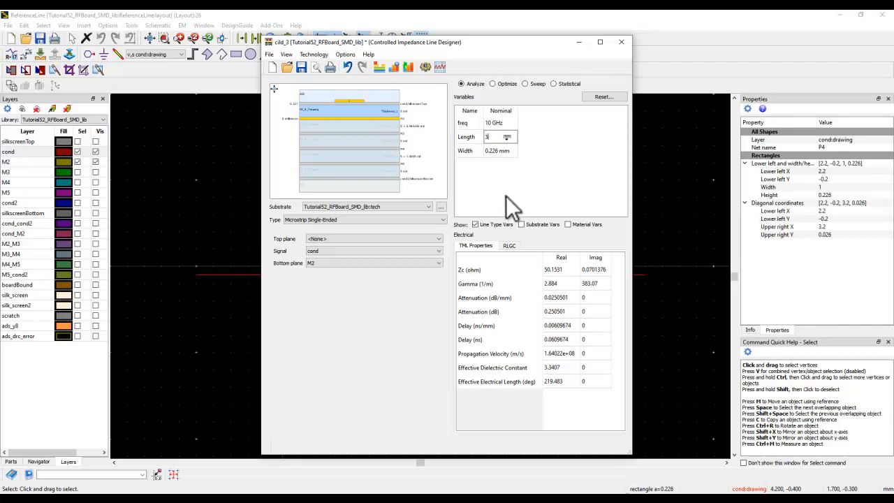
{"action": "left_click", "coordinate": [424, 68]}
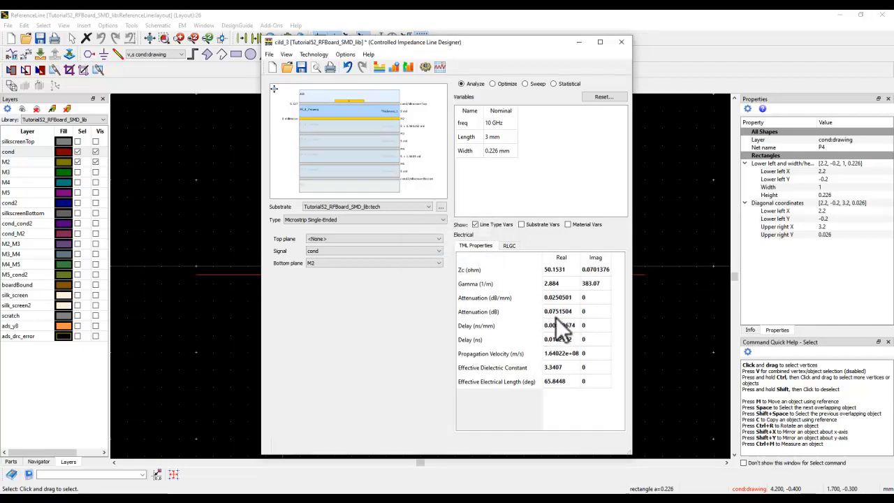
Review the feed type options, ground layers and reference impedances of ports P1 and P2 in the layout's Port Editor
{"action": "left_click", "coordinate": [202, 339]}
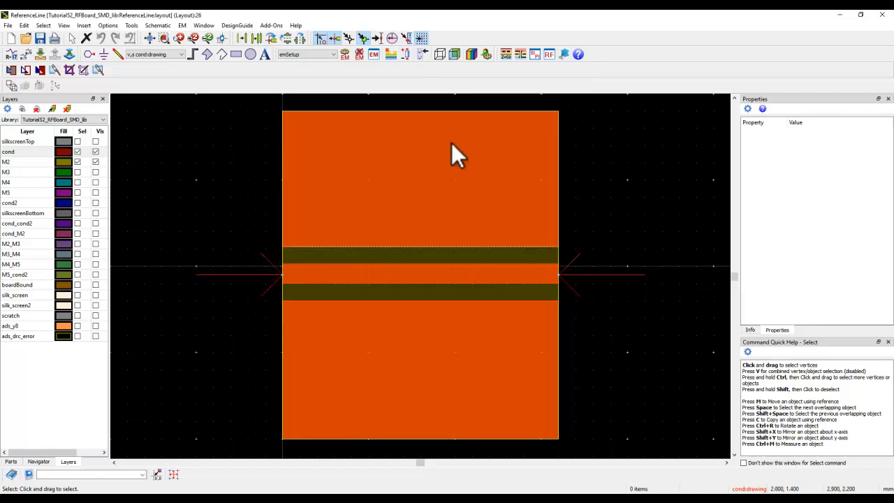
{"action": "left_click", "coordinate": [406, 53]}
{"action": "left_click_drag", "start_coordinate": [468, 235], "coordinate": [469, 269]}
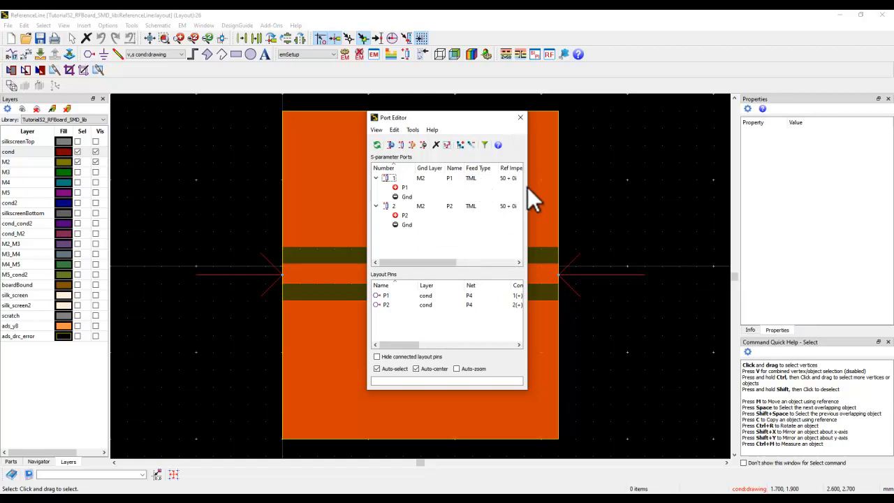
{"action": "left_click_drag", "start_coordinate": [527, 186], "coordinate": [611, 176]}
{"action": "double_click", "coordinate": [481, 178]}
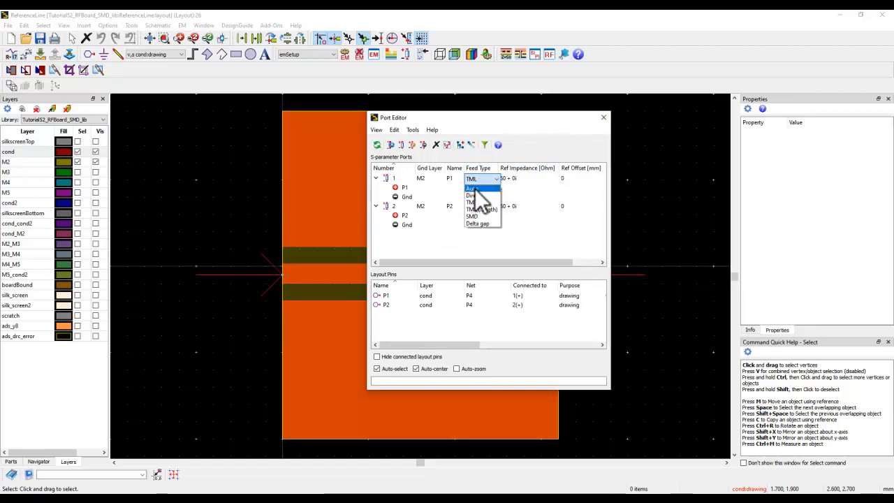
{"action": "left_click", "coordinate": [502, 168]}
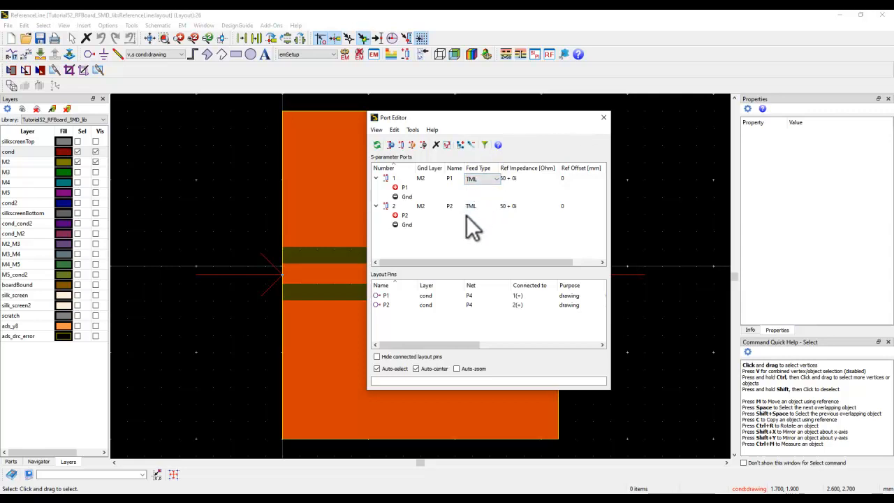
{"action": "left_click_drag", "start_coordinate": [494, 117], "coordinate": [480, 331]}
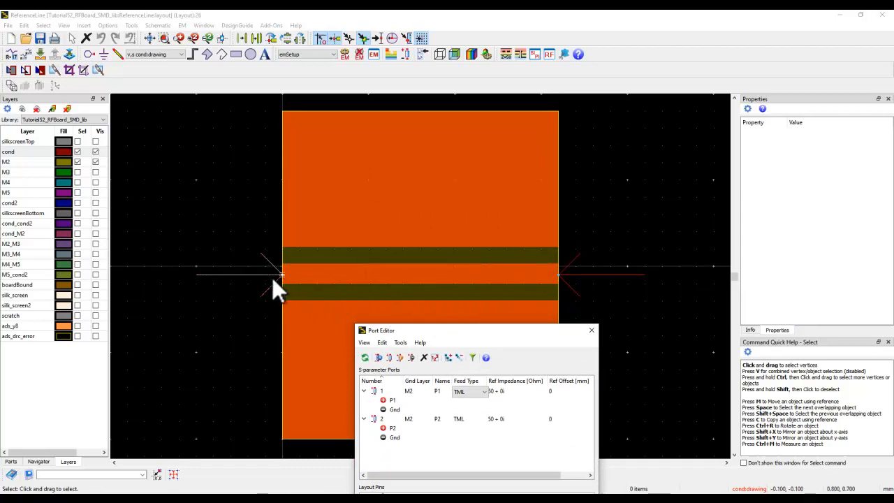
{"action": "left_click_drag", "start_coordinate": [522, 331], "coordinate": [523, 152]}
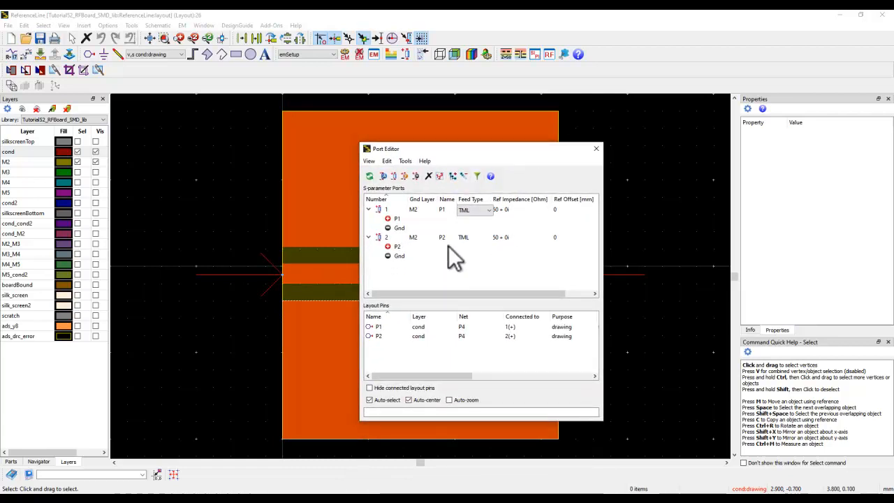
{"action": "left_click", "coordinate": [596, 149]}
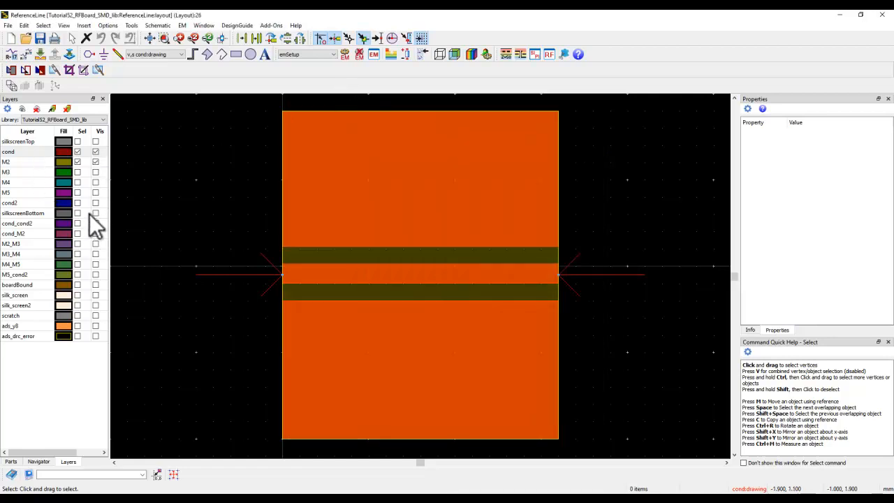
Make all layout layers except silkscreenTop visible, and inspect the layer stack and M2 plane in 3D before returning to 2D
{"action": "left_click", "coordinate": [23, 110]}
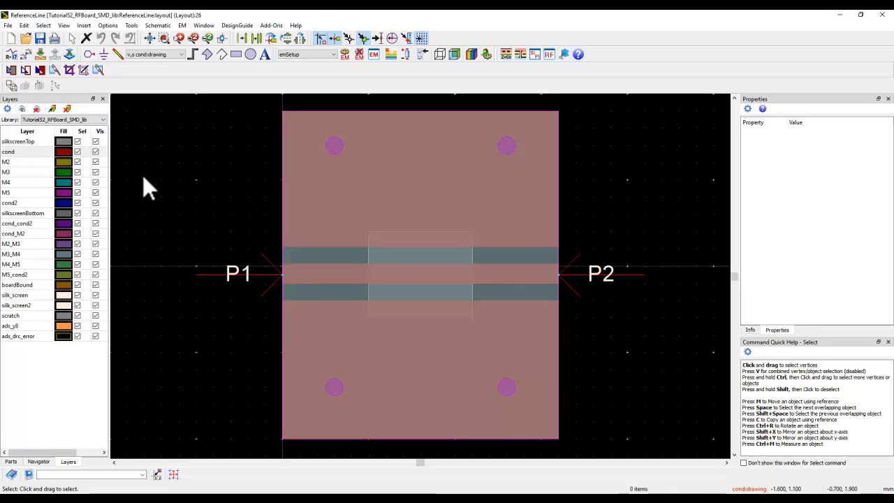
{"action": "left_click", "coordinate": [96, 142]}
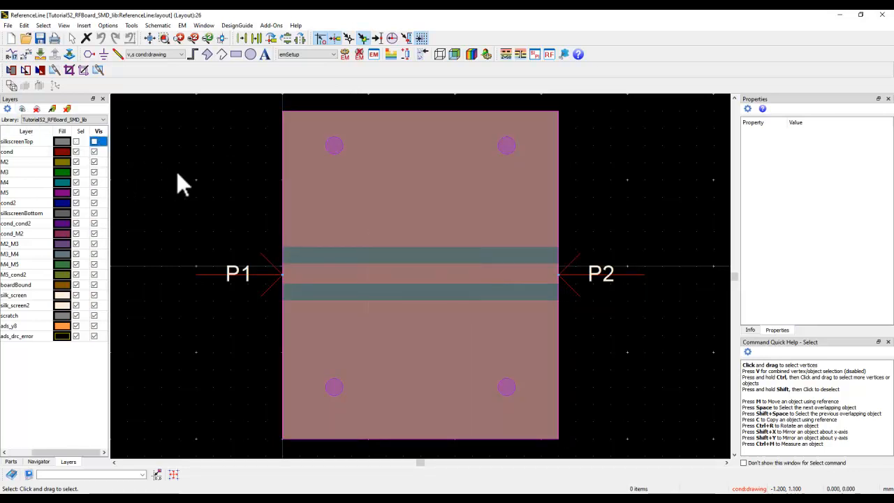
{"action": "mouse_move", "coordinate": [319, 336]}
{"action": "left_mouse_down"}
{"action": "mouse_move", "coordinate": [363, 268]}
{"action": "mouse_move", "coordinate": [339, 259]}
{"action": "mouse_move", "coordinate": [295, 265]}
{"action": "mouse_move", "coordinate": [286, 300]}
{"action": "mouse_move", "coordinate": [328, 323]}
{"action": "mouse_move", "coordinate": [314, 315]}
{"action": "mouse_move", "coordinate": [309, 325]}
{"action": "left_mouse_up"}
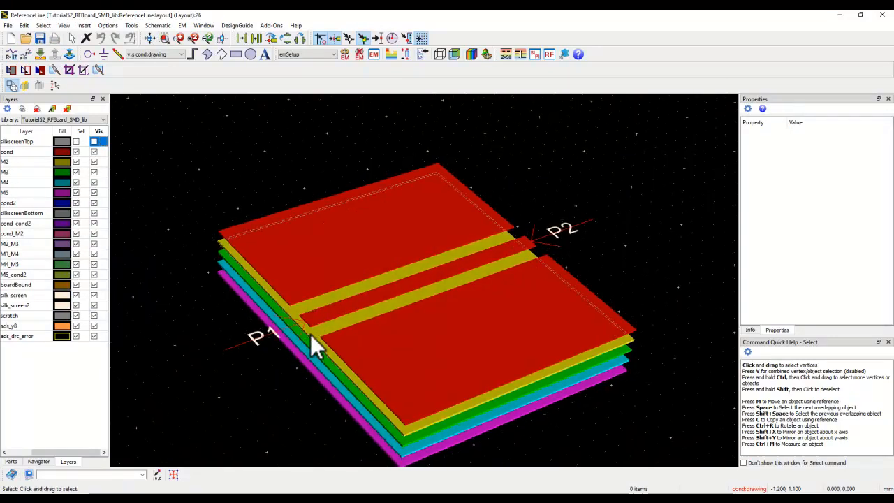
{"action": "left_click", "coordinate": [312, 337]}
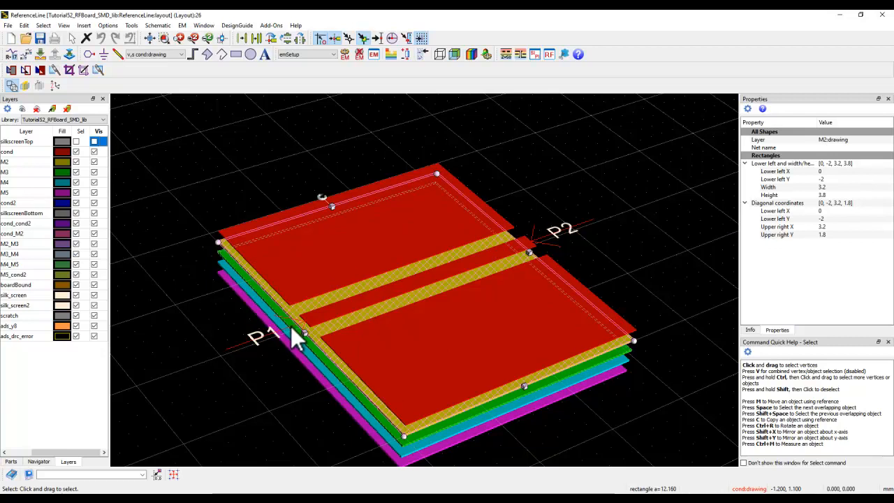
{"action": "left_click", "coordinate": [200, 315]}
{"action": "key", "text": "0"}
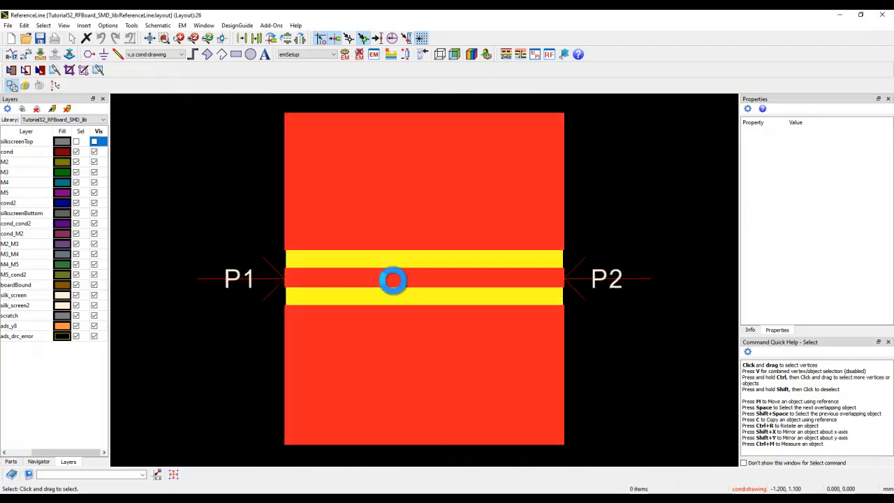
Recheck the ports in the Port Editor and start the EM simulation of ReferenceLine, overwriting its existing dataset
{"action": "left_click", "coordinate": [406, 56]}
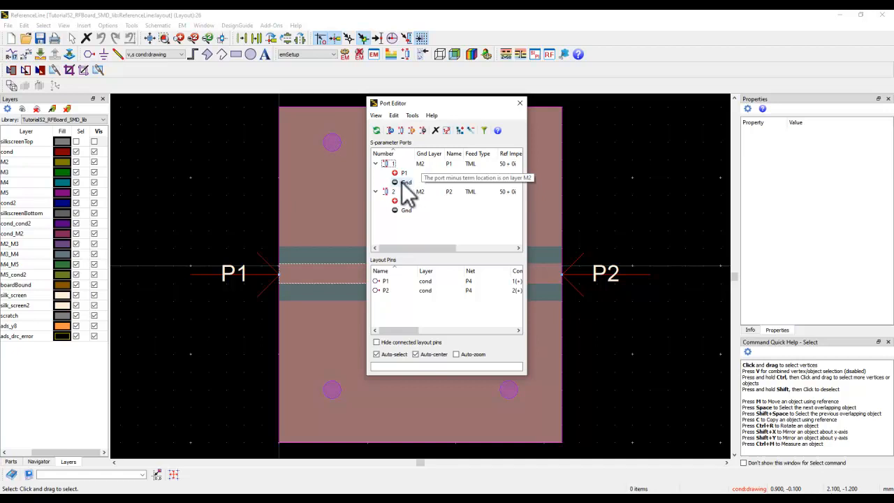
{"action": "left_click", "coordinate": [520, 105]}
{"action": "left_click", "coordinate": [342, 52]}
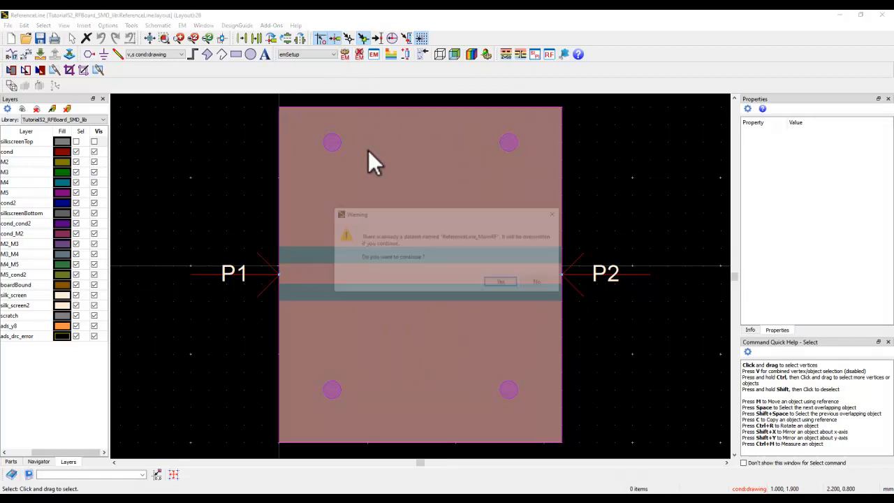
{"action": "left_click", "coordinate": [492, 282]}
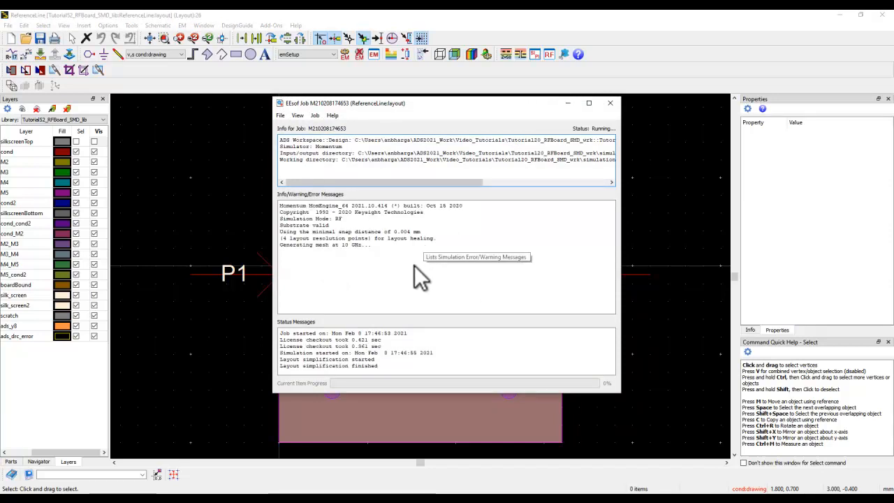
Review the Momentum RF simulation overview in the EM setup of ReferenceLine and close the setup
{"action": "left_click", "coordinate": [238, 202]}
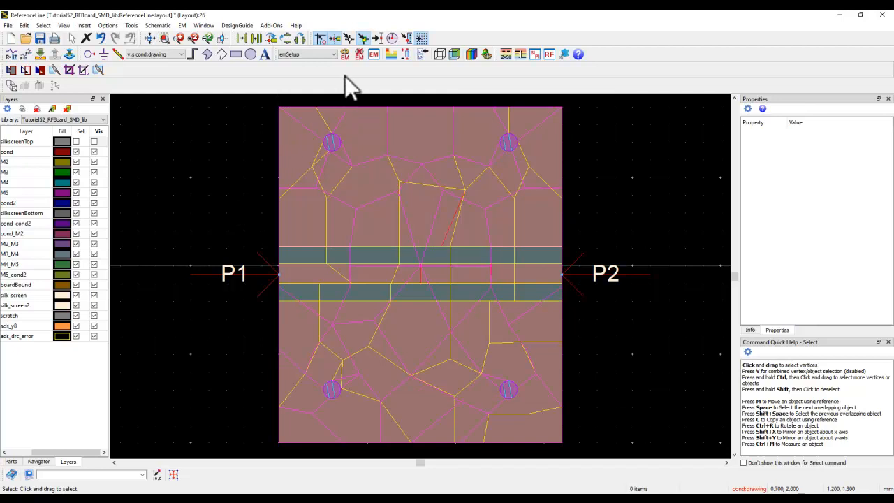
{"action": "left_click", "coordinate": [373, 55]}
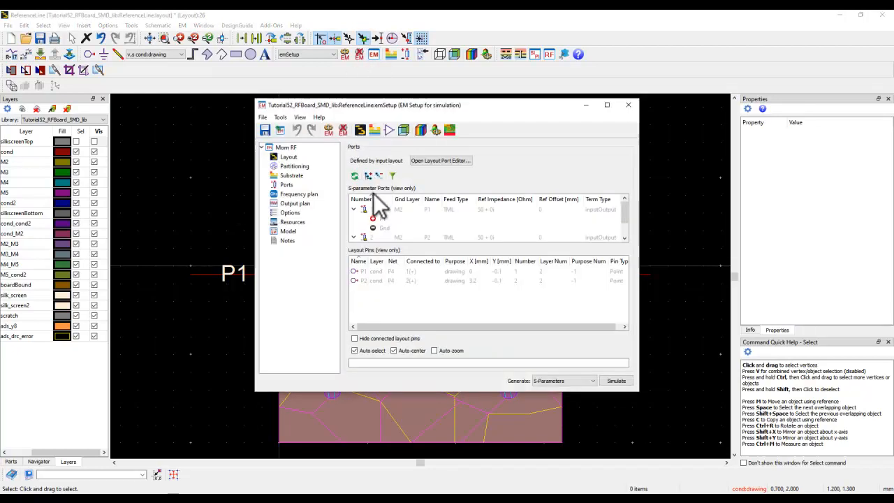
{"action": "left_click", "coordinate": [288, 148]}
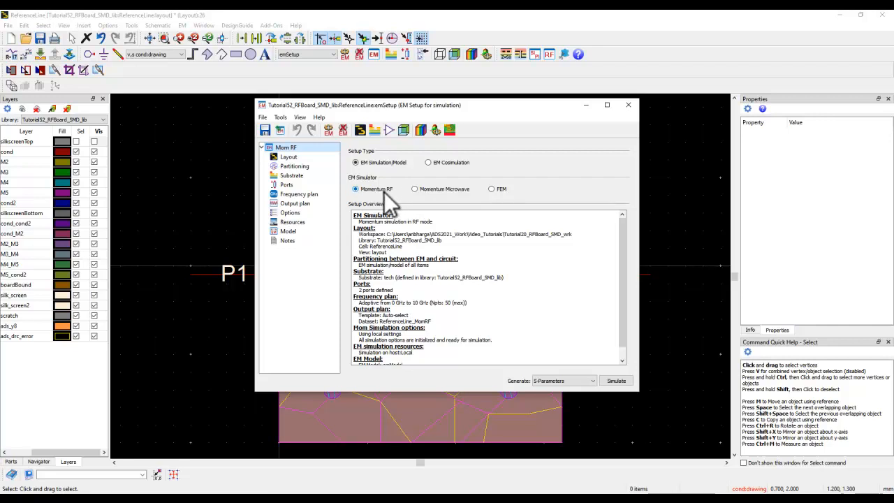
{"action": "left_click", "coordinate": [629, 104]}
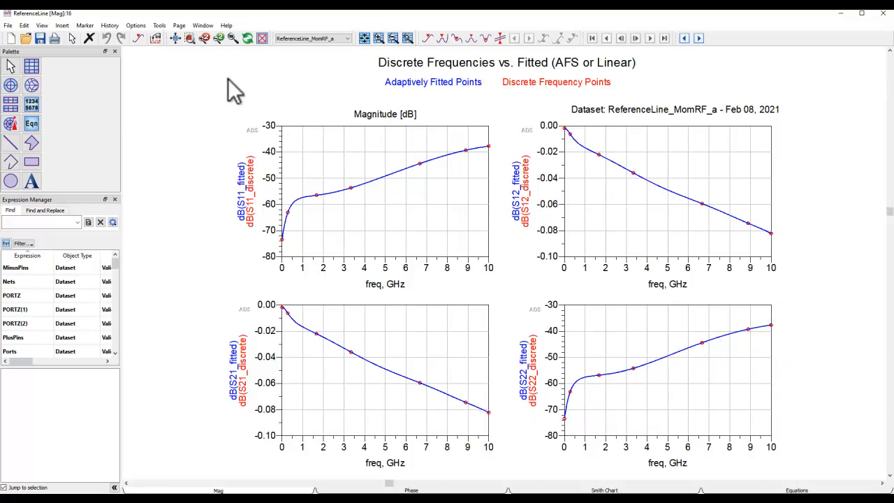
Read dB(S21_fitted) with a marker at 10 GHz, and close the ReferenceLine results without saving
{"action": "left_click", "coordinate": [427, 39]}
{"action": "left_click", "coordinate": [475, 405]}
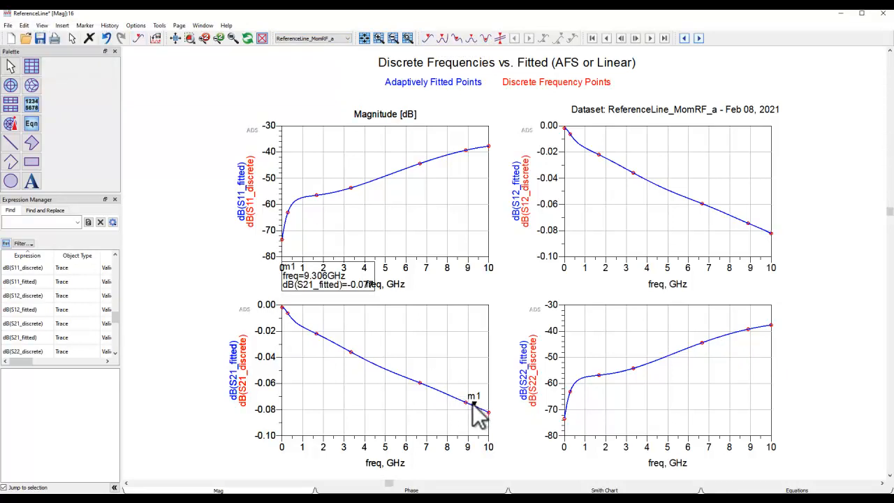
{"action": "left_click_drag", "start_coordinate": [339, 290], "coordinate": [433, 329]}
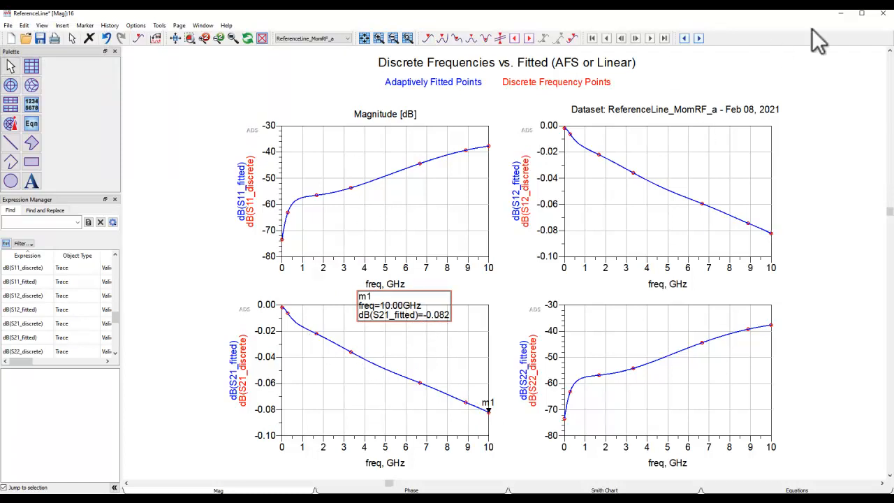
{"action": "left_click", "coordinate": [882, 13]}
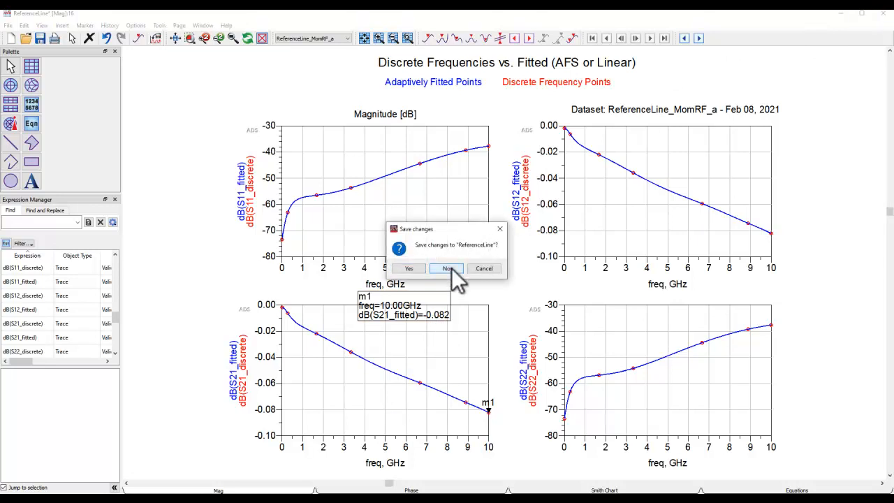
{"action": "left_click", "coordinate": [447, 269]}
Clear the mesh and isolate the cond layer to inspect the dimensions of the reference line's first and middle segments
{"action": "left_click", "coordinate": [181, 26]}
{"action": "left_click", "coordinate": [198, 79]}
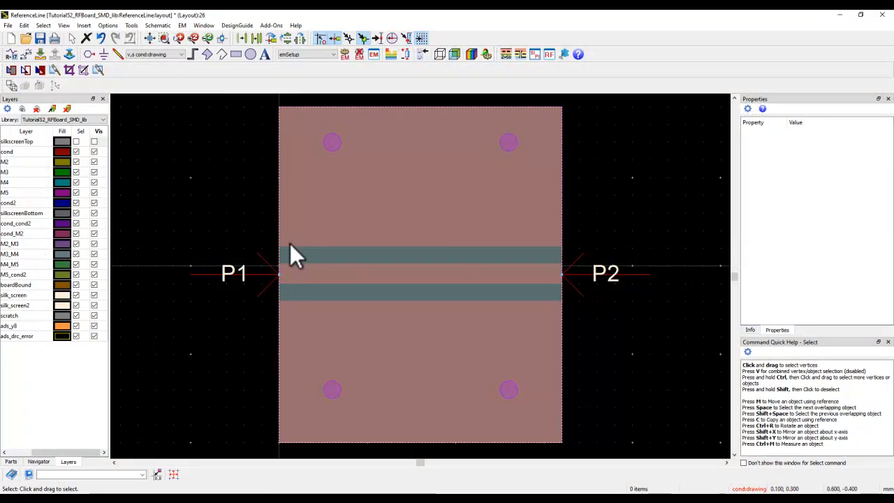
{"action": "left_click", "coordinate": [37, 108]}
{"action": "left_click", "coordinate": [328, 273]}
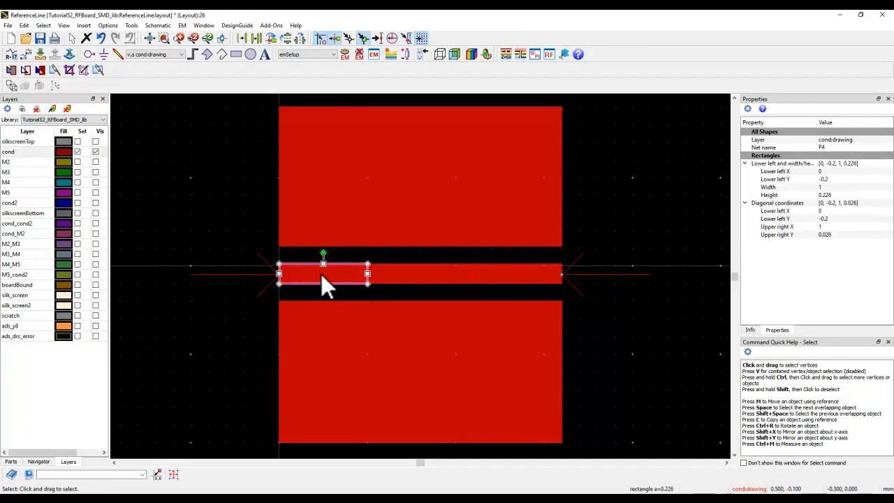
{"action": "left_click_drag", "start_coordinate": [359, 272], "coordinate": [433, 274]}
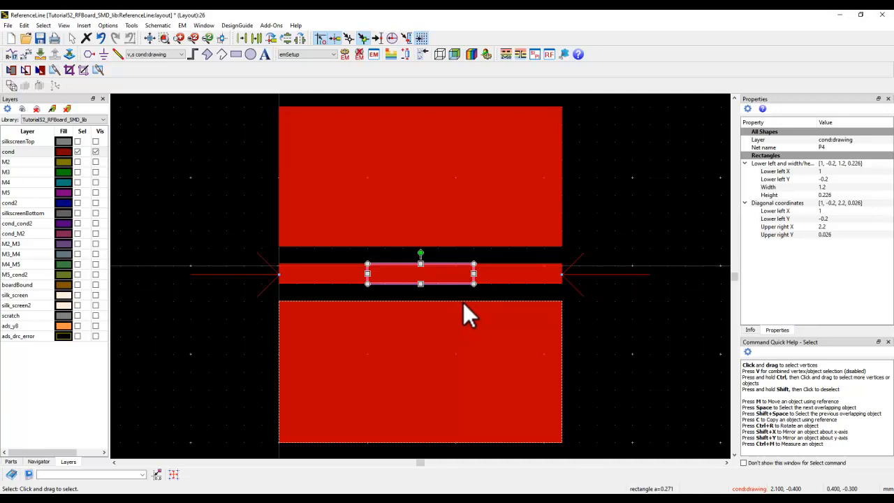
Close the ReferenceLine layout and open the layout of cell_1 from the workspace's folder view
{"action": "left_click", "coordinate": [884, 16]}
{"action": "left_click", "coordinate": [459, 267]}
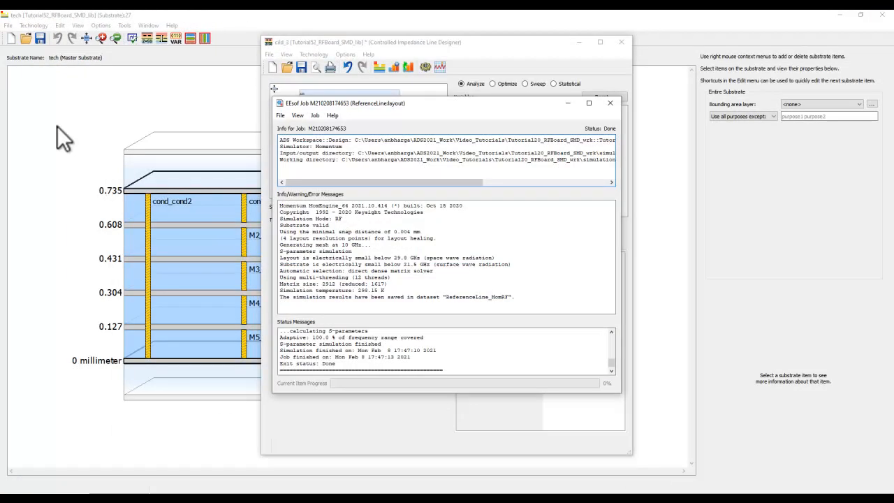
{"action": "mouse_move", "coordinate": [565, 479]}
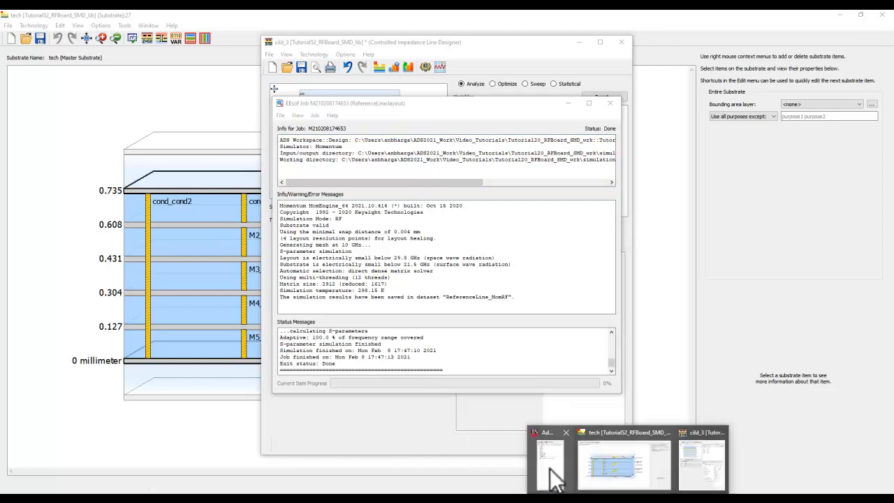
{"action": "left_click", "coordinate": [542, 463]}
{"action": "double_click", "coordinate": [37, 81]}
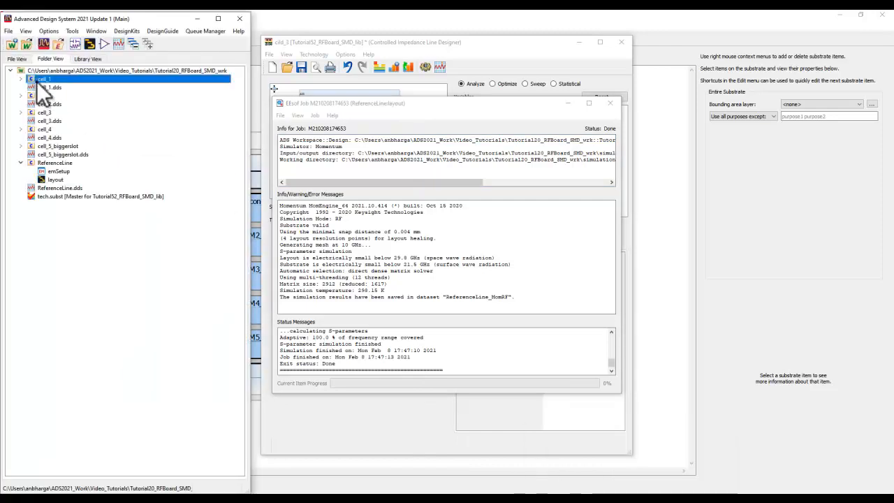
{"action": "double_click", "coordinate": [48, 98]}
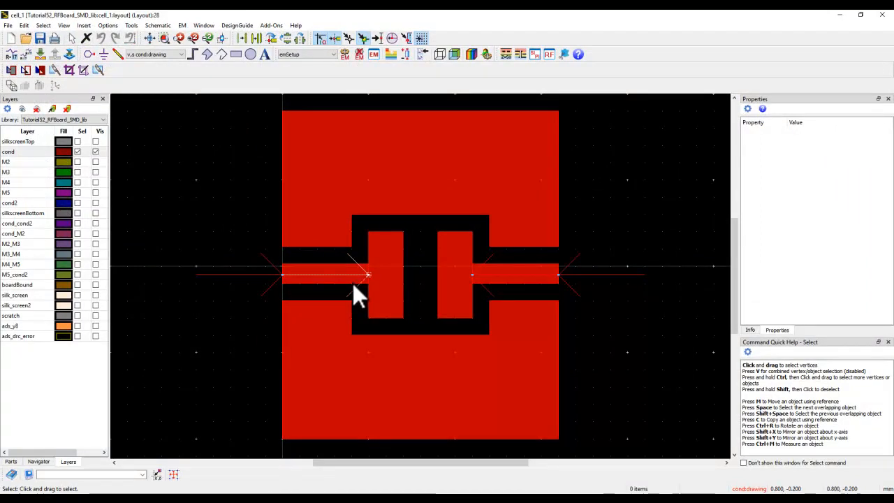
Inspect the properties of the two SMD pads and of pins P3 and P4 at their edges
{"action": "left_click", "coordinate": [396, 301]}
{"action": "left_click", "coordinate": [453, 311]}
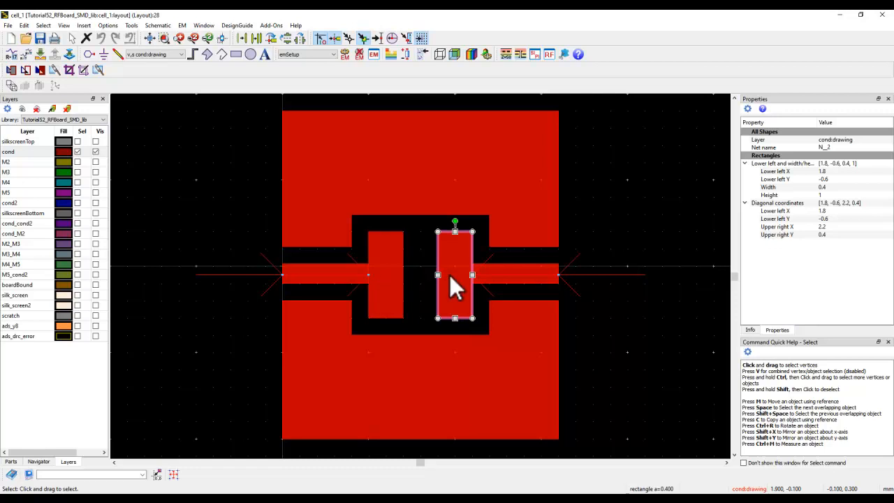
{"action": "left_click", "coordinate": [363, 273]}
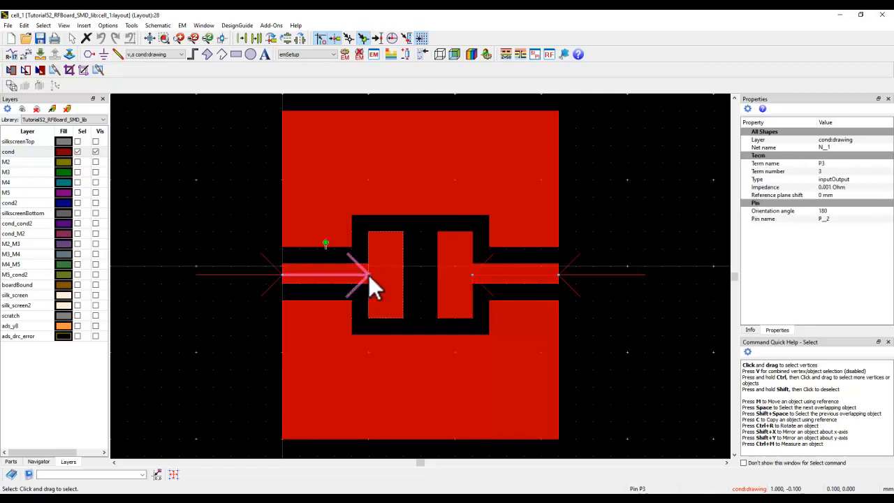
{"action": "left_click", "coordinate": [477, 273]}
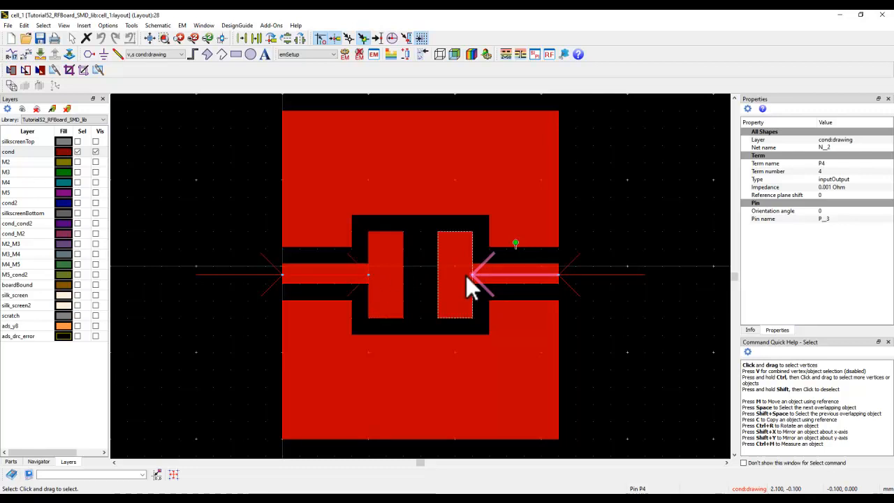
Examine port 3's positive pin P3, negative pin P4 and reference impedance in an enlarged Port Editor placed beside the layout
{"action": "left_click", "coordinate": [407, 54]}
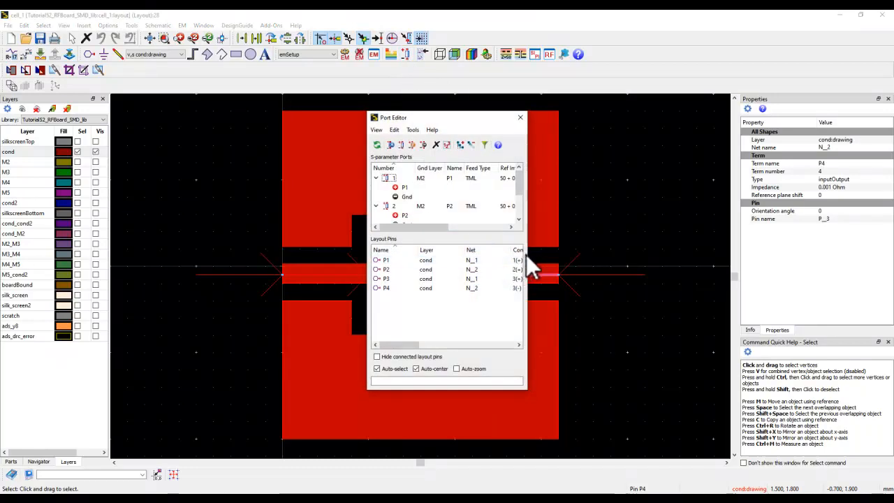
{"action": "left_click_drag", "start_coordinate": [527, 253], "coordinate": [632, 261]}
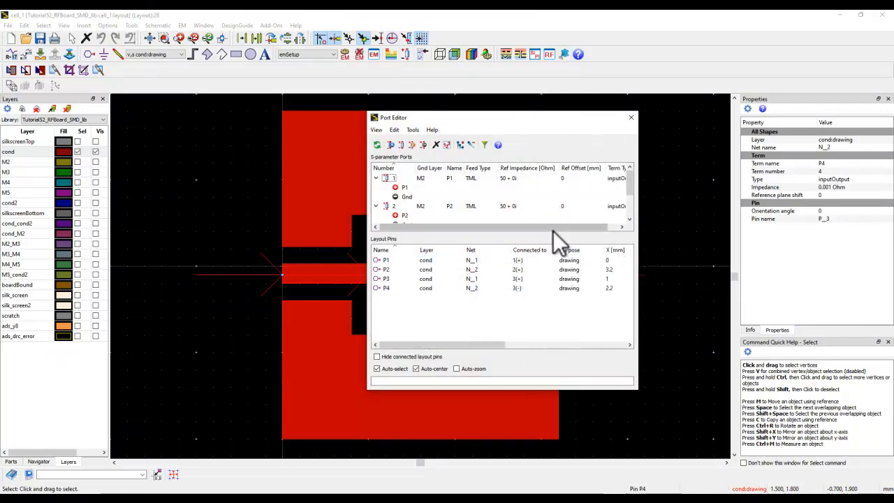
{"action": "left_click_drag", "start_coordinate": [553, 230], "coordinate": [545, 279]}
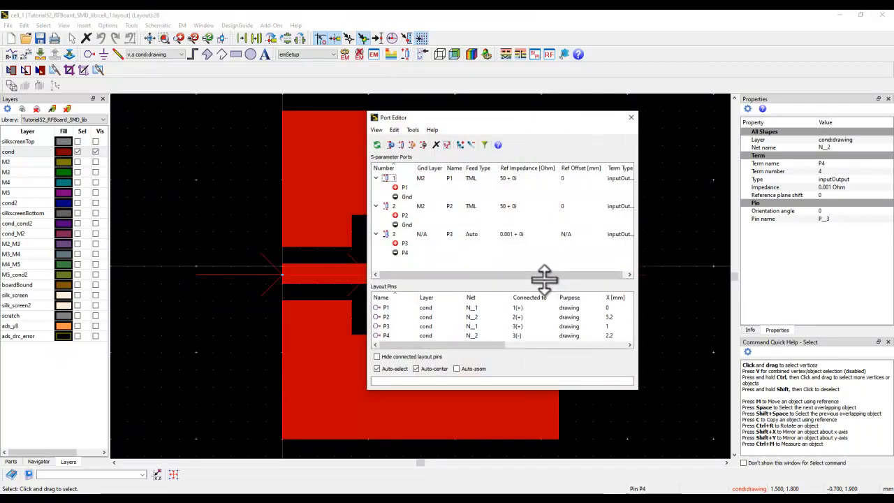
{"action": "left_click_drag", "start_coordinate": [639, 259], "coordinate": [662, 259]}
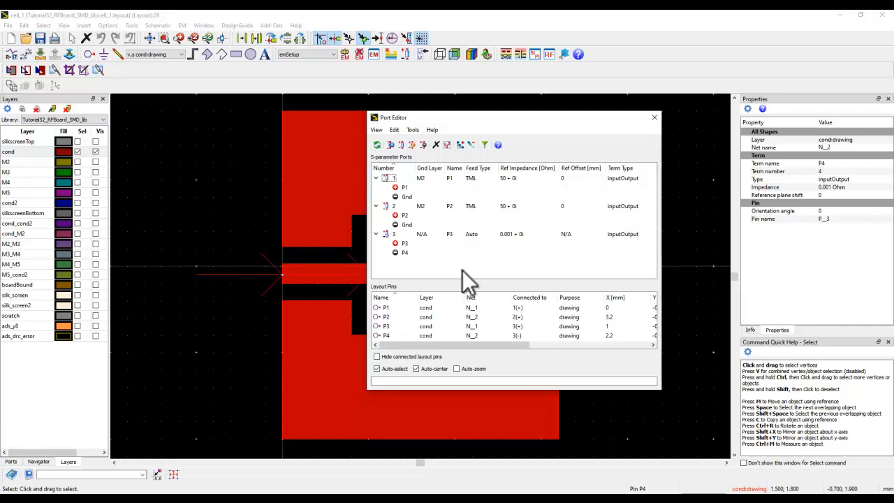
{"action": "left_click", "coordinate": [405, 244]}
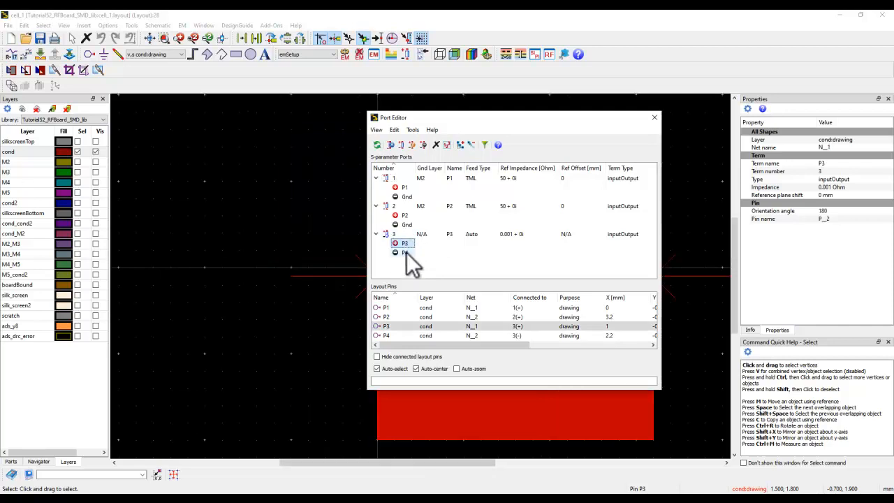
{"action": "left_click", "coordinate": [402, 252]}
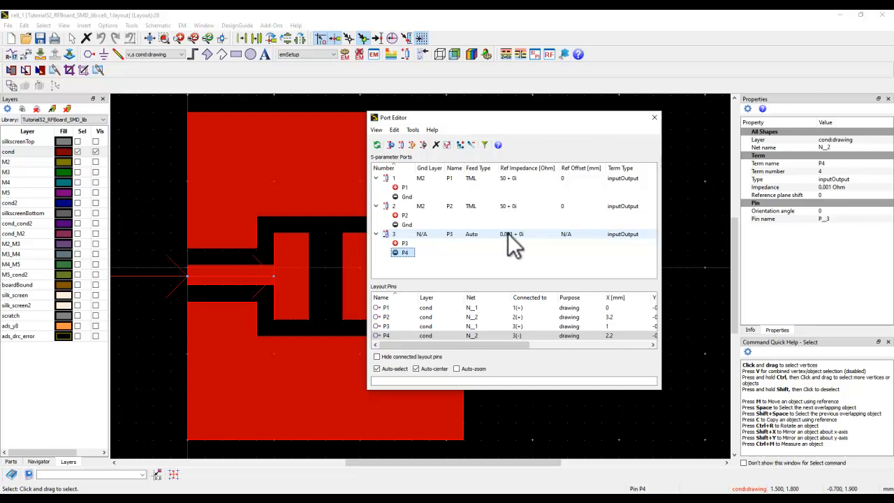
{"action": "left_click_drag", "start_coordinate": [518, 113], "coordinate": [697, 115]}
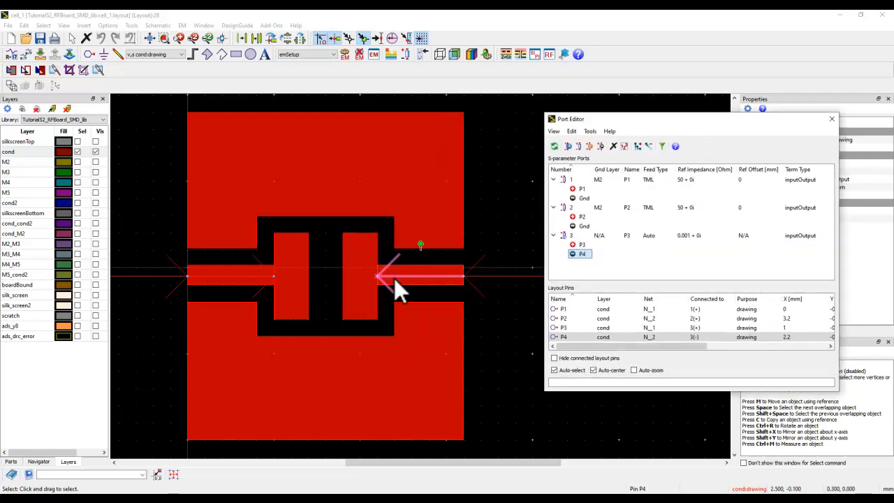
Locate pins P3, P4, P1 and P2 and the first SMD pad in the layout, and clear the selection
{"action": "left_click", "coordinate": [272, 276]}
{"action": "left_click", "coordinate": [367, 277]}
{"action": "left_click", "coordinate": [147, 278]}
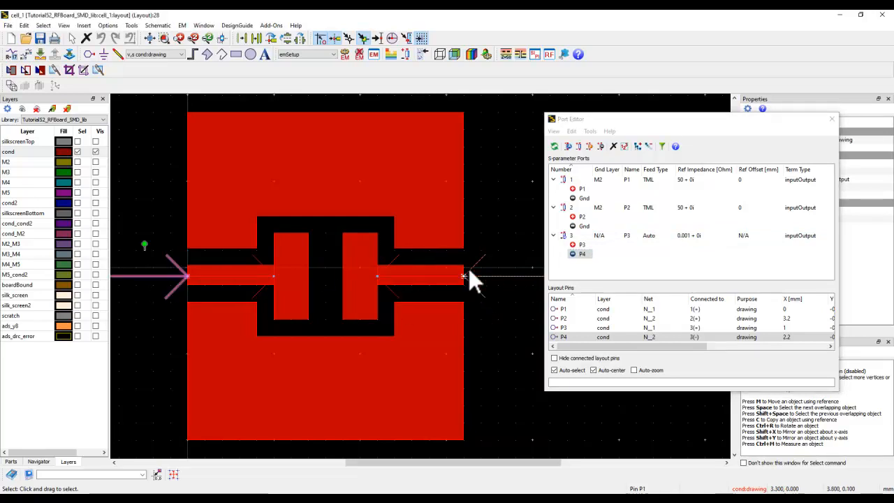
{"action": "left_click", "coordinate": [488, 277], "text": "shift"}
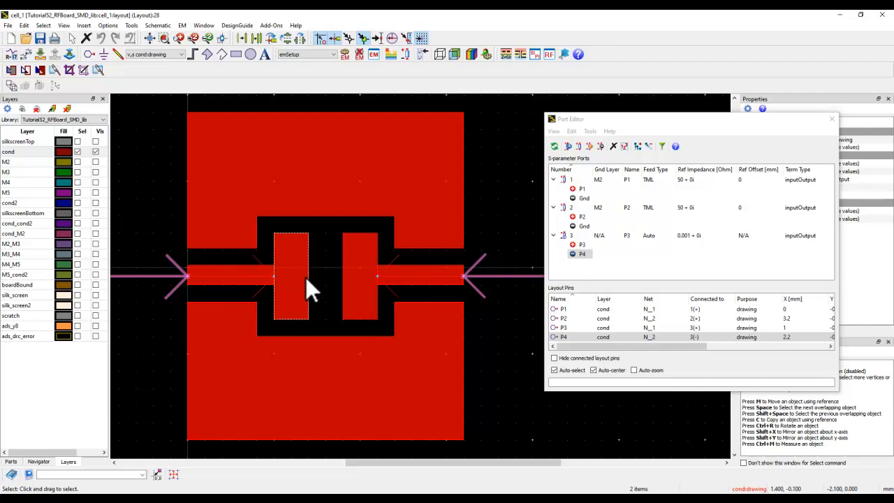
{"action": "left_click", "coordinate": [294, 262]}
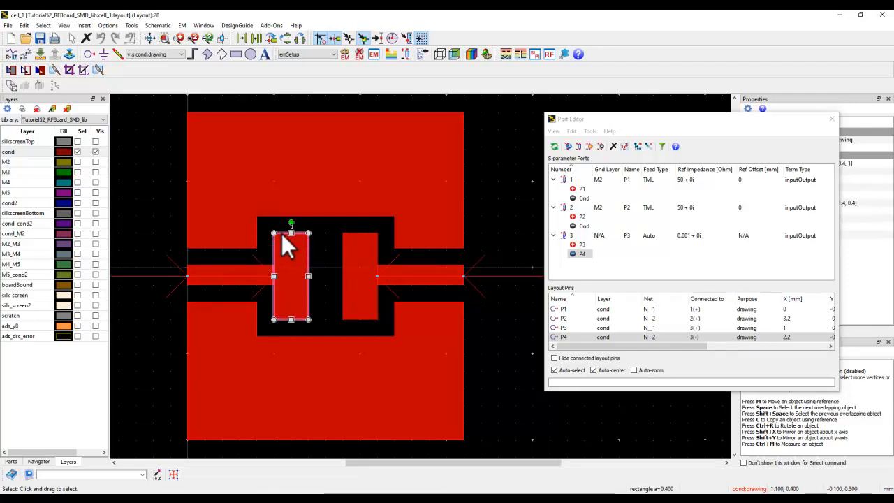
{"action": "left_click", "coordinate": [497, 120]}
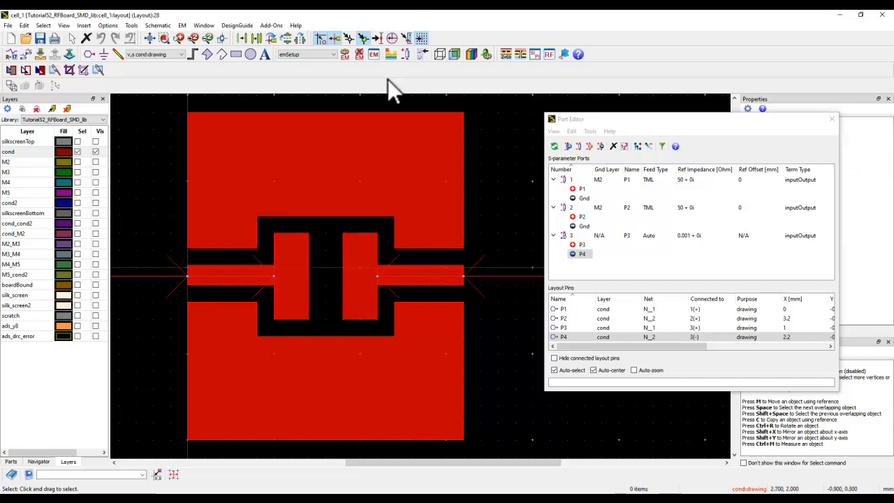
Start the EM simulation of cell_1, overwriting the cell_1_MomRF dataset, and close the Port Editor
{"action": "left_click", "coordinate": [344, 55]}
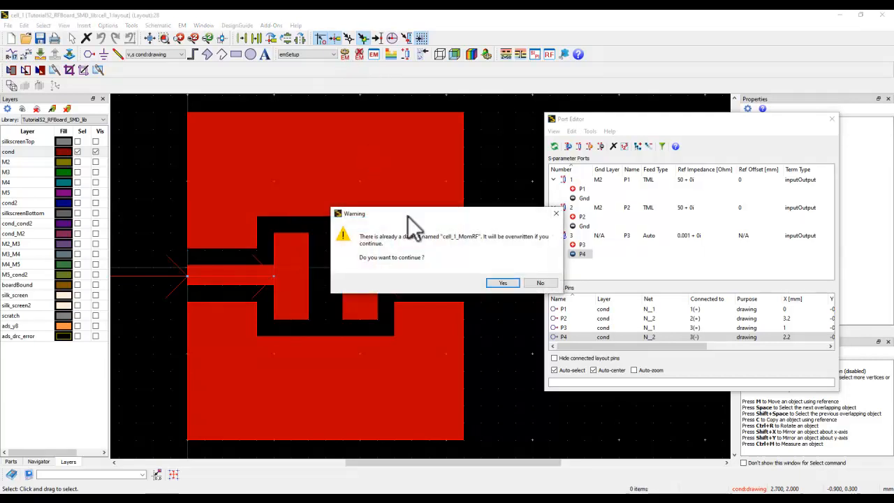
{"action": "left_click", "coordinate": [498, 285]}
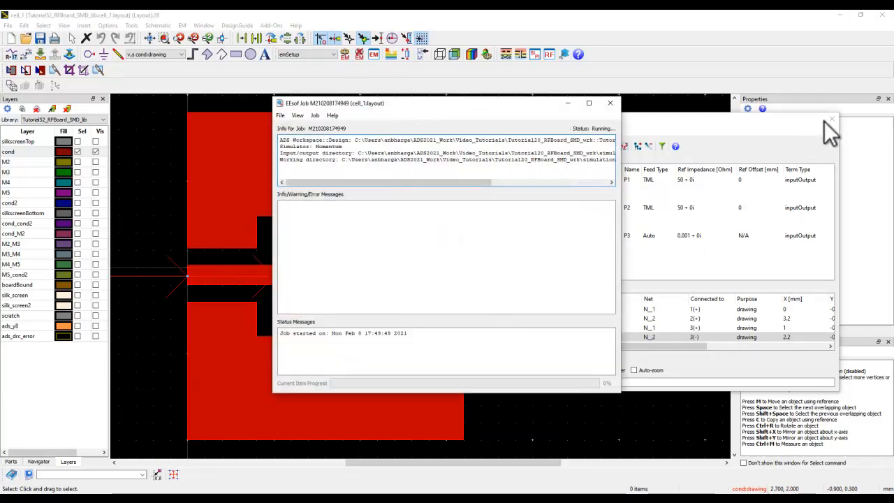
{"action": "left_click", "coordinate": [832, 120]}
Show the M2 ground plane with the cond layer and recheck port 3's pins P3 and P4 in the Port Editor
{"action": "left_click", "coordinate": [25, 163]}
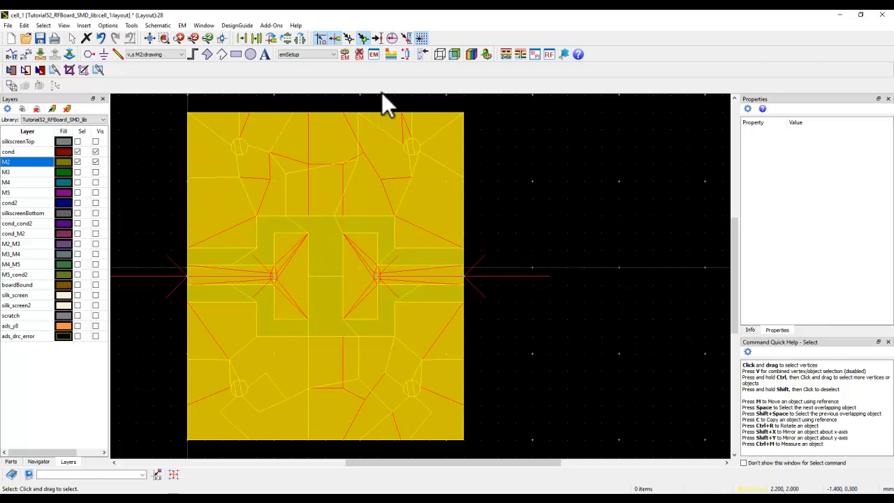
{"action": "left_click", "coordinate": [406, 55]}
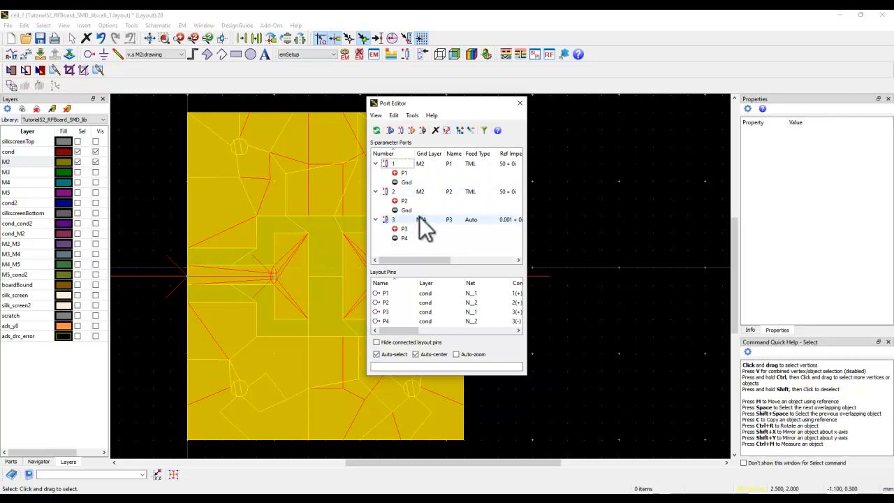
{"action": "left_click", "coordinate": [406, 232]}
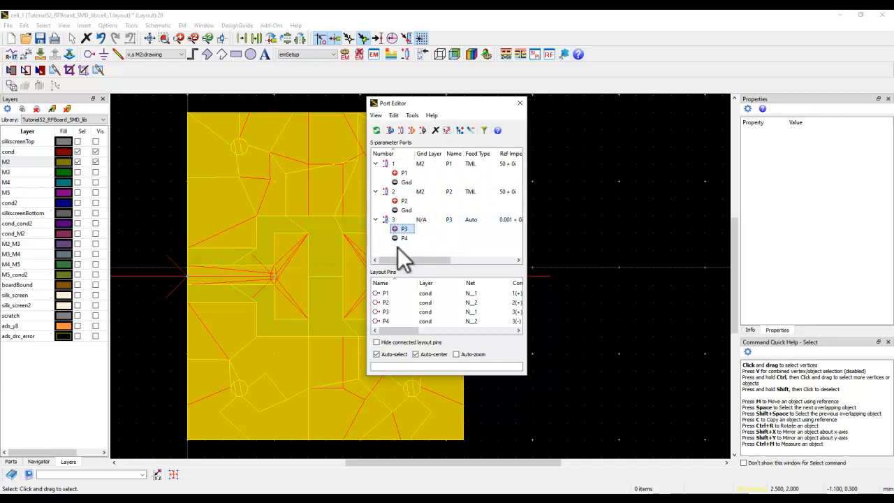
{"action": "left_click_drag", "start_coordinate": [447, 109], "coordinate": [566, 110]}
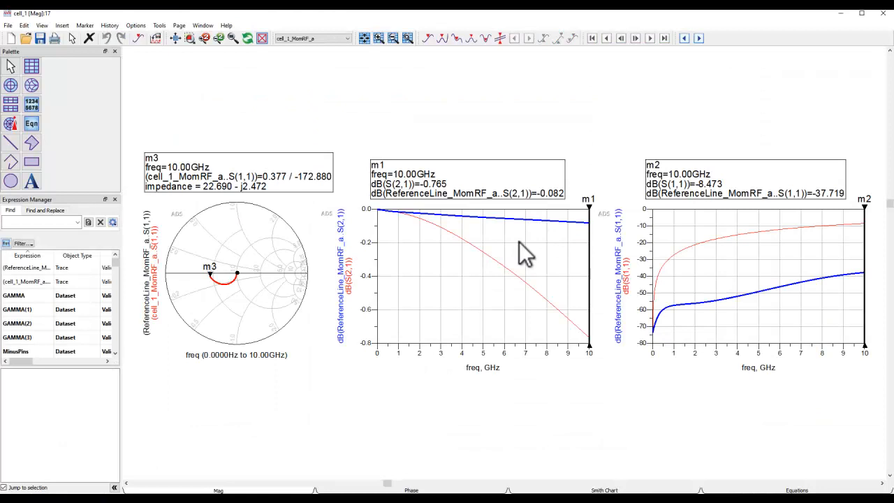
Examine the S11 plot comparing cell_1 with ReferenceLine in the simulation results
{"action": "scroll", "coordinate": [579, 269], "scroll_direction": "up", "scroll_amount": 2}
{"action": "left_click_drag", "start_coordinate": [631, 255], "coordinate": [324, 248]}
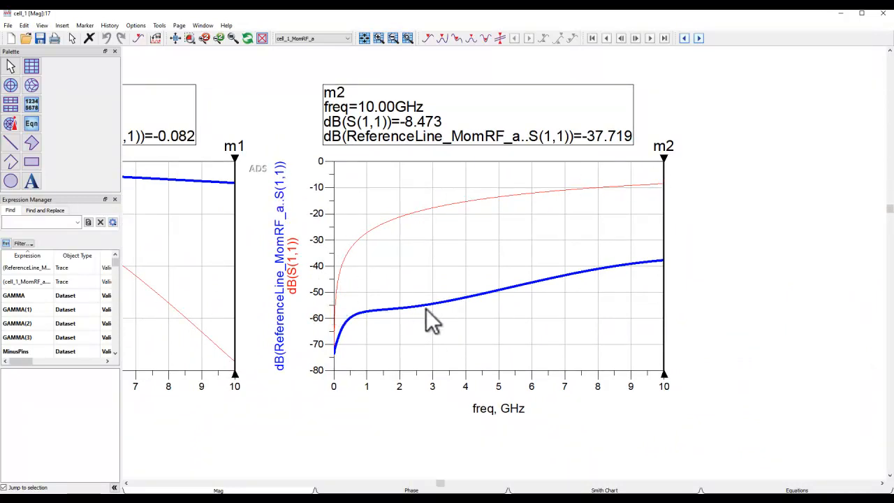
Compare the cell_1 and ReferenceLine curves at 10 GHz in the S11 plot at marker m2 and the S21 plot at m1
{"action": "mouse_move", "coordinate": [618, 274]}
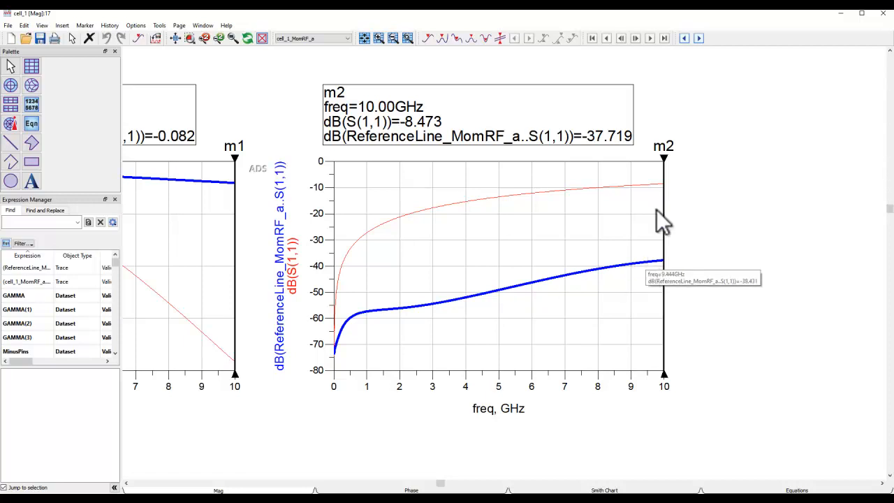
{"action": "left_click", "coordinate": [657, 185]}
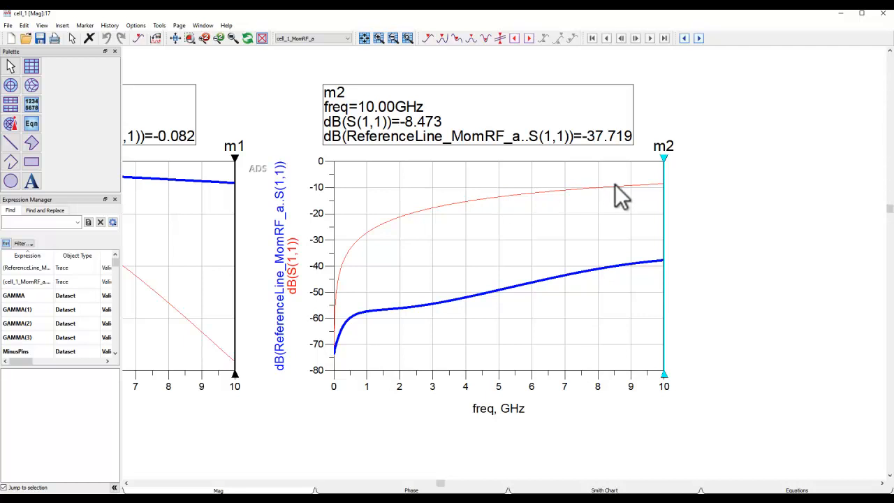
{"action": "mouse_move", "coordinate": [615, 185]}
{"action": "left_click_drag", "start_coordinate": [463, 243], "coordinate": [842, 243]}
{"action": "left_click_drag", "start_coordinate": [700, 245], "coordinate": [670, 252]}
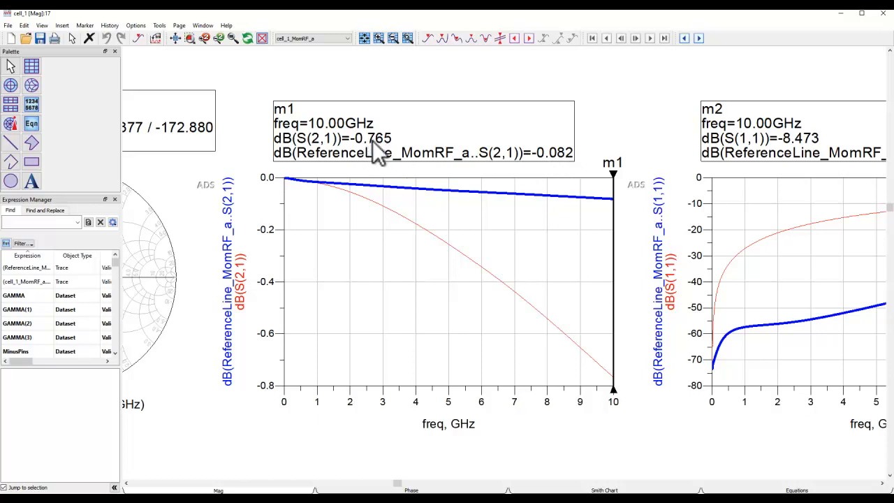
{"action": "mouse_move", "coordinate": [611, 377]}
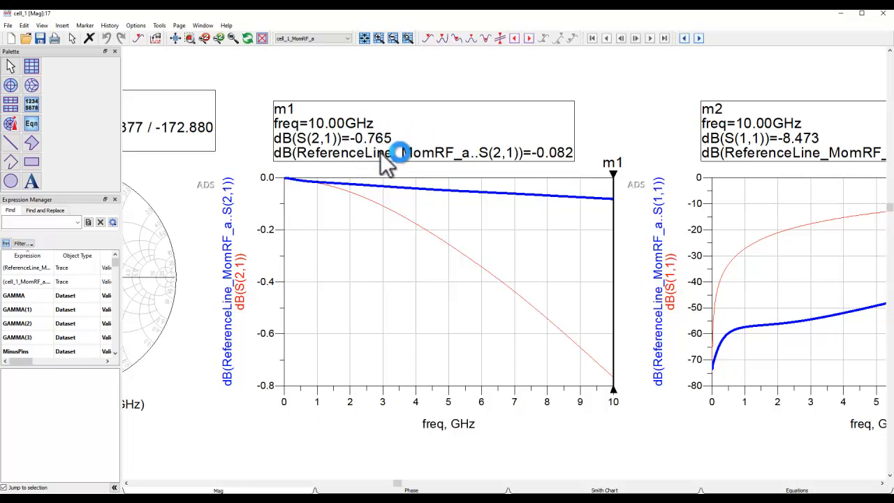
Examine the S11 Smith chart and the cell_1 impedance at marker m3
{"action": "left_click", "coordinate": [189, 39]}
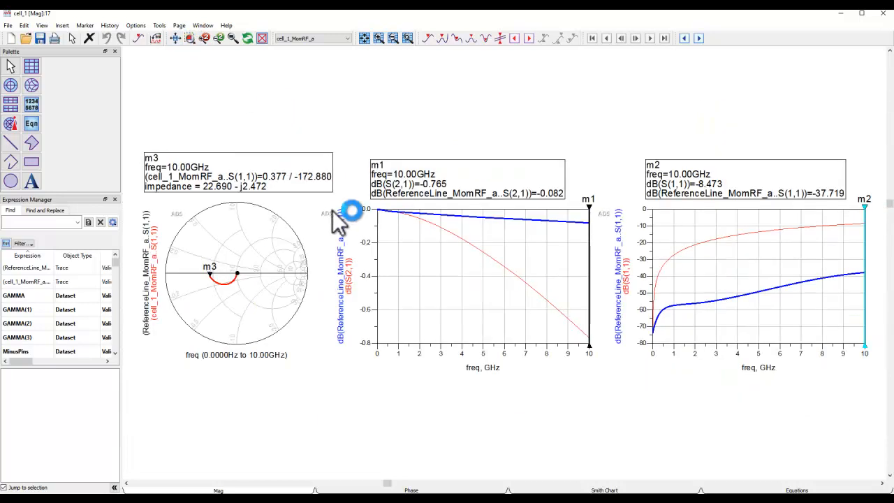
{"action": "scroll", "coordinate": [223, 268], "scroll_direction": "up", "scroll_amount": 2}
{"action": "left_click_drag", "start_coordinate": [488, 257], "coordinate": [448, 279]}
{"action": "scroll", "coordinate": [448, 279], "scroll_direction": "up", "scroll_amount": 1}
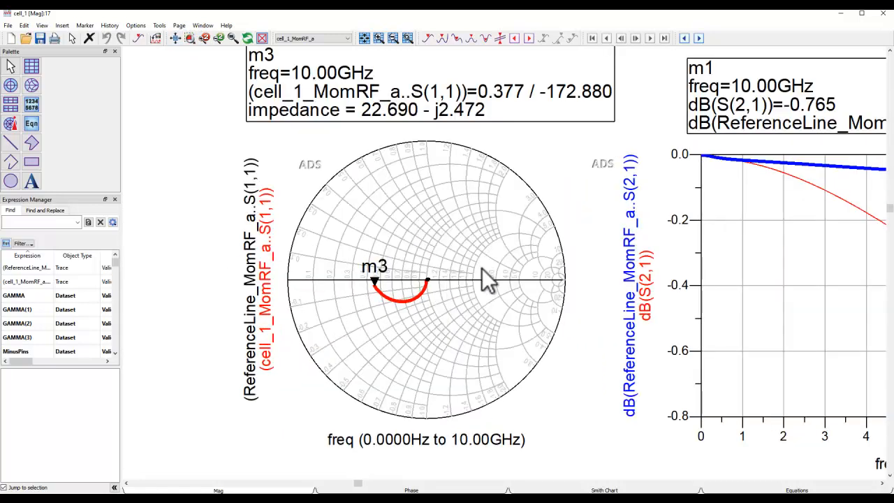
{"action": "scroll", "coordinate": [482, 269], "scroll_direction": "down", "scroll_amount": 1}
{"action": "scroll", "coordinate": [492, 264], "scroll_direction": "down", "scroll_amount": 1}
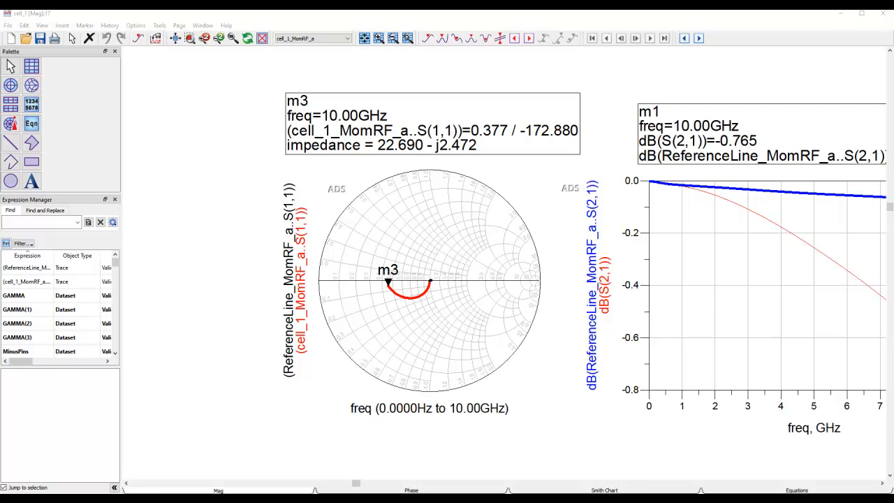
Hide the M2 layer in the cell_1 layout, close the Port Editor, and return to the simulation results
{"action": "mouse_move", "coordinate": [632, 489]}
{"action": "left_click", "coordinate": [714, 482]}
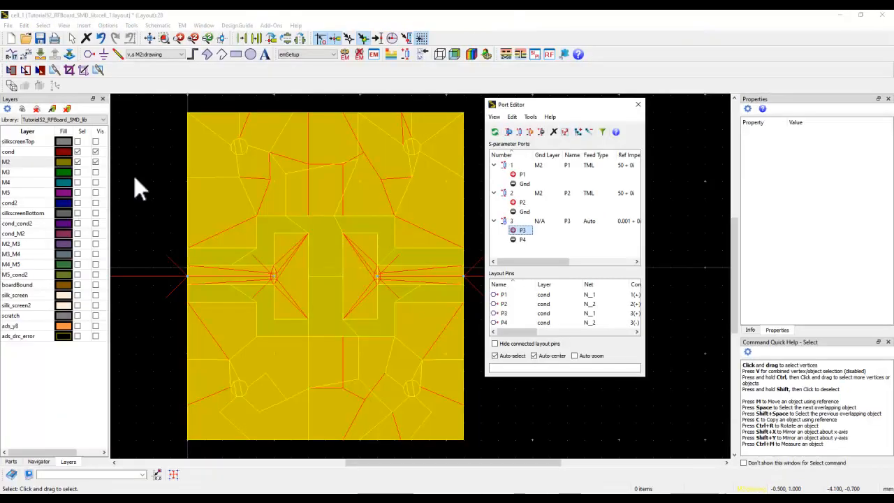
{"action": "left_click", "coordinate": [96, 162]}
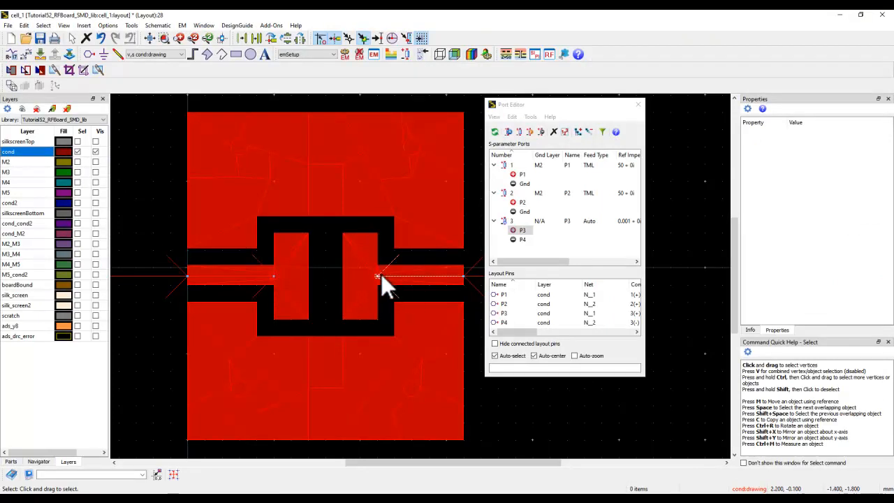
{"action": "left_click", "coordinate": [638, 105]}
{"action": "left_click", "coordinate": [841, 14]}
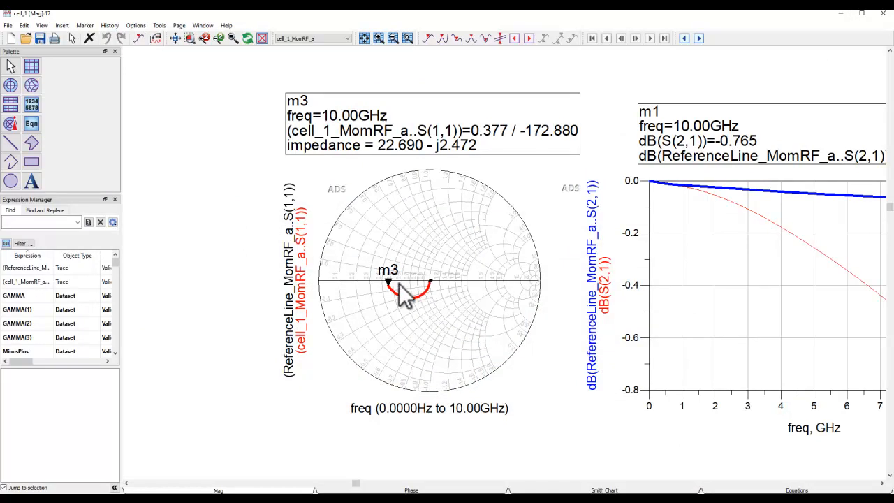
Check the Smith chart impedance by moving marker m3 to 3.798 MHz and back to 10 GHz
{"action": "mouse_move", "coordinate": [389, 281]}
{"action": "left_mouse_down"}
{"action": "mouse_move", "coordinate": [409, 297]}
{"action": "mouse_move", "coordinate": [439, 277]}
{"action": "mouse_move", "coordinate": [431, 281]}
{"action": "mouse_move", "coordinate": [433, 272]}
{"action": "left_mouse_up"}
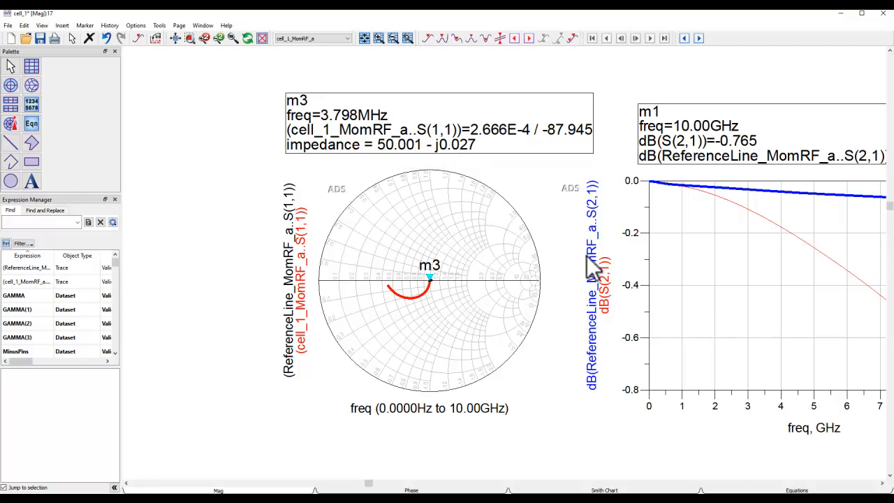
{"action": "scroll", "coordinate": [621, 287], "scroll_direction": "down", "scroll_amount": 2}
{"action": "left_click_drag", "start_coordinate": [622, 288], "coordinate": [490, 291]}
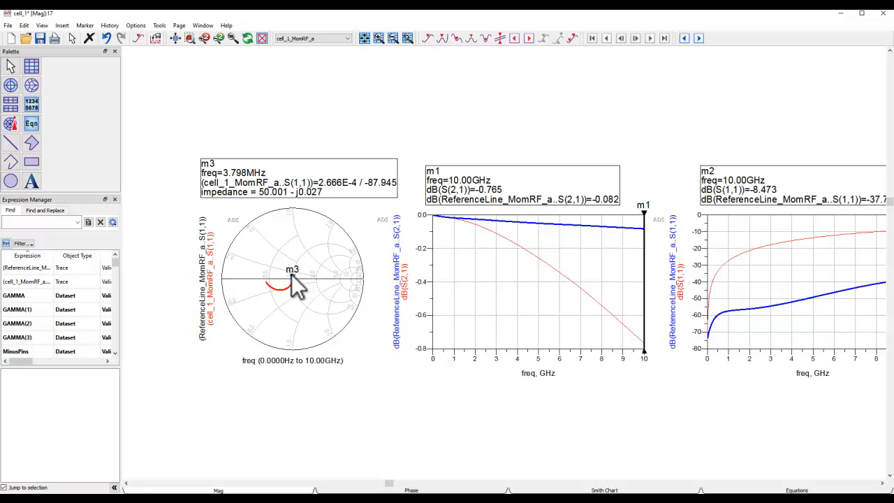
{"action": "mouse_move", "coordinate": [292, 287]}
{"action": "mouse_move", "coordinate": [292, 288]}
{"action": "left_mouse_down"}
{"action": "mouse_move", "coordinate": [254, 274]}
{"action": "mouse_move", "coordinate": [265, 287]}
{"action": "left_mouse_up"}
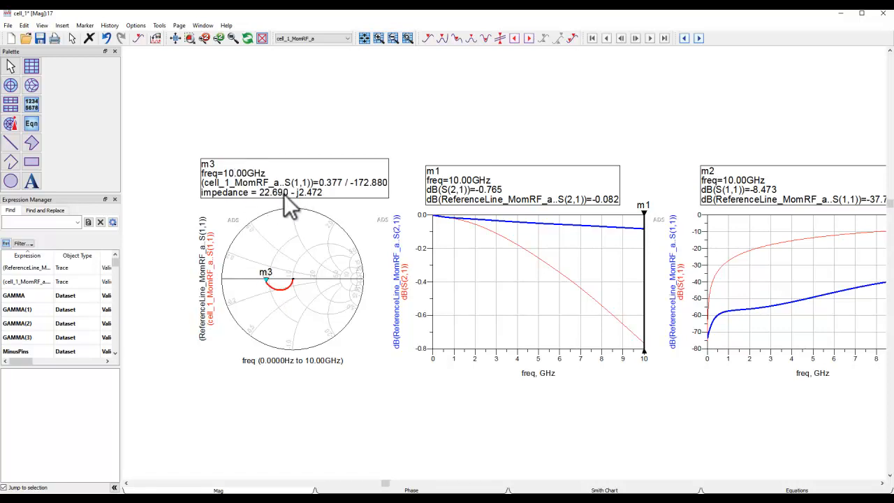
Review all three result plots, and check the first SMD pad's width and height in the cell_1 layout
{"action": "scroll", "coordinate": [542, 294], "scroll_direction": "right", "scroll_amount": 4}
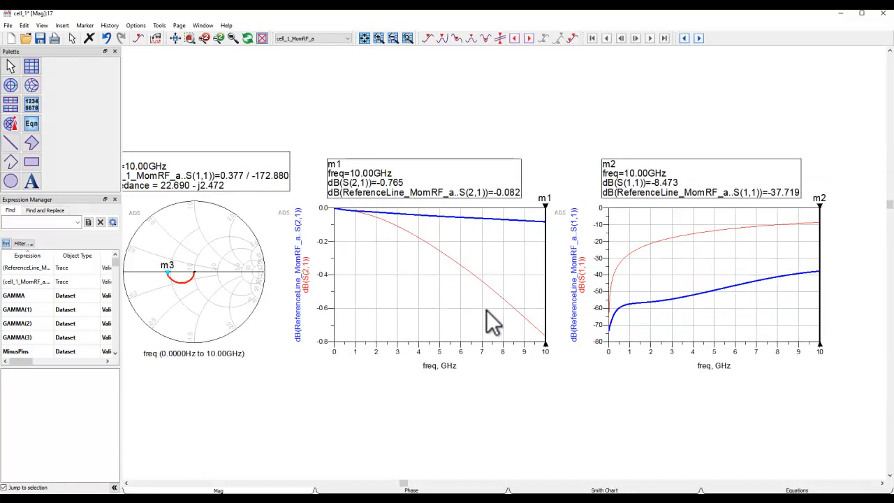
{"action": "left_click", "coordinate": [174, 38]}
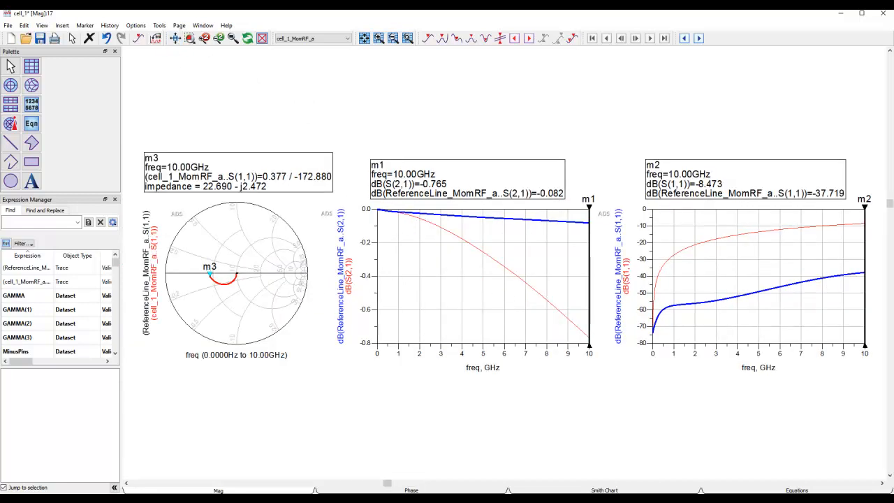
{"action": "mouse_move", "coordinate": [629, 499]}
{"action": "left_click", "coordinate": [719, 484]}
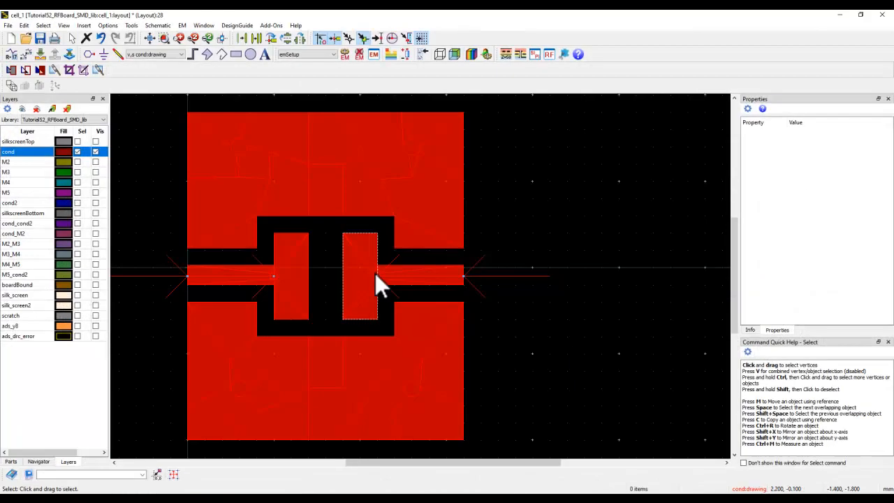
{"action": "left_click", "coordinate": [296, 281]}
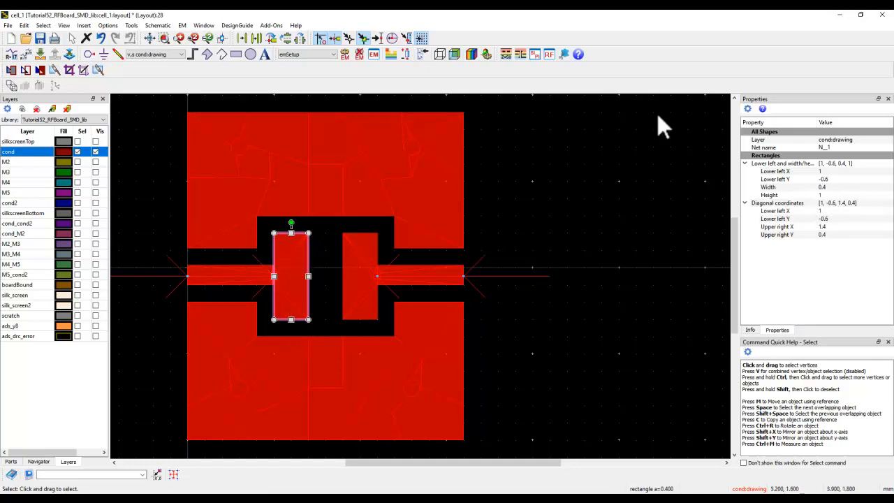
{"action": "left_click", "coordinate": [841, 15]}
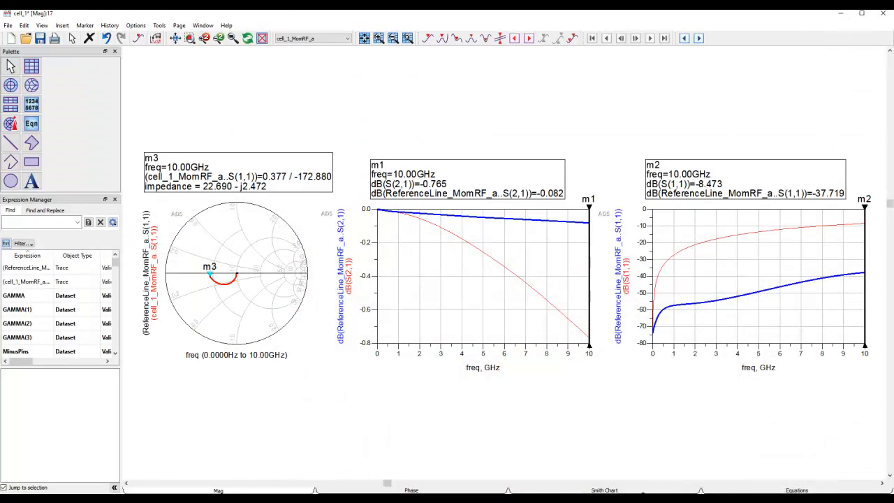
Set the line width to 1 mm in the Controlled Impedance Line Designer, run the analysis, and move its window clear of the Smith chart
{"action": "left_click", "coordinate": [658, 493]}
{"action": "left_click", "coordinate": [649, 464]}
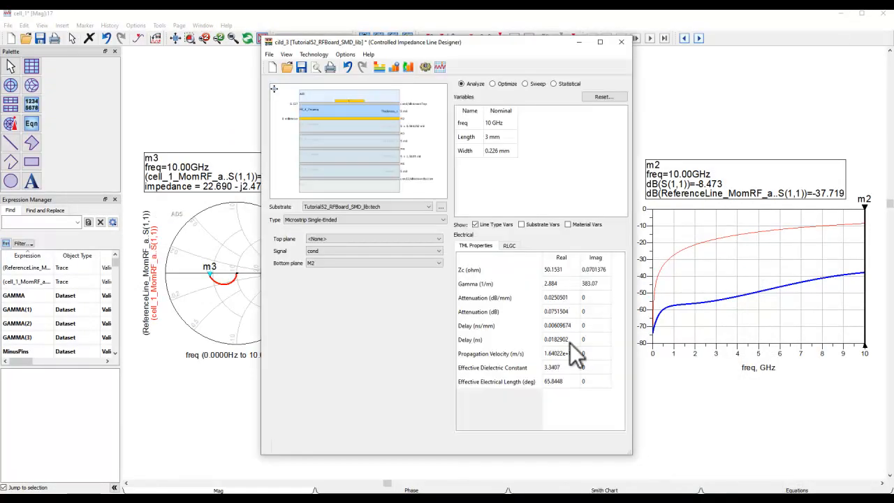
{"action": "double_click", "coordinate": [494, 153]}
{"action": "key", "text": "Return"}
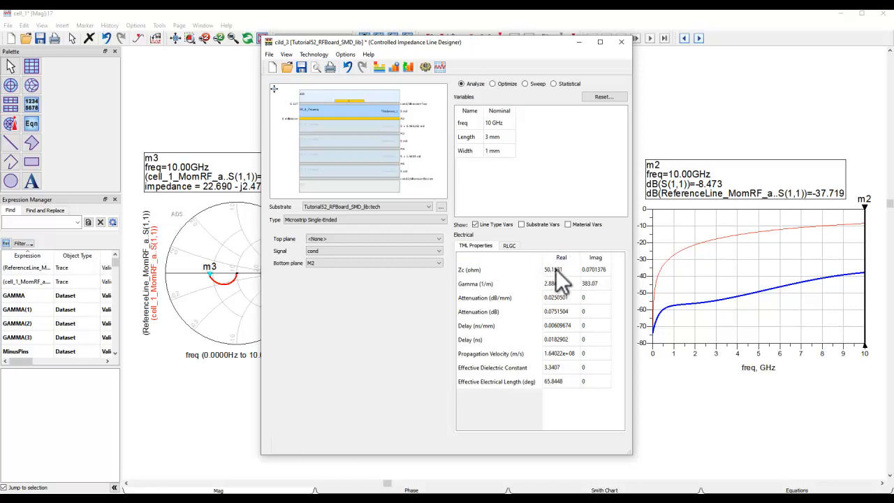
{"action": "left_click", "coordinate": [314, 264]}
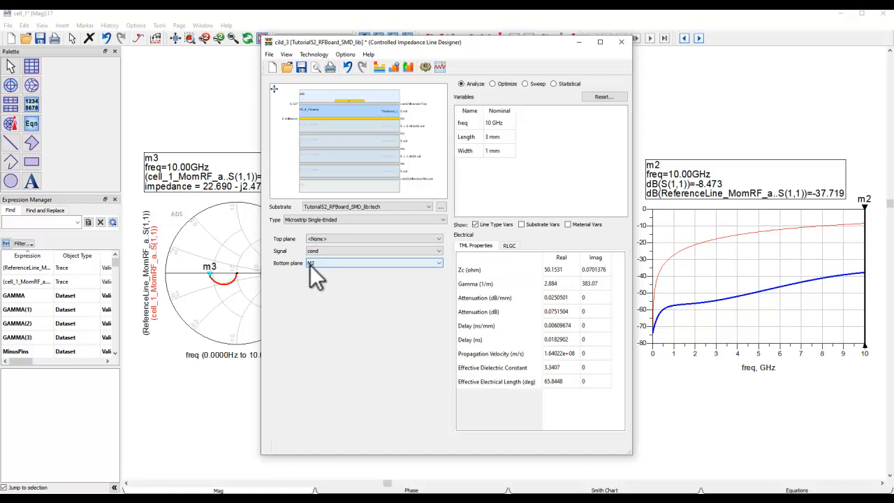
{"action": "left_click", "coordinate": [440, 67]}
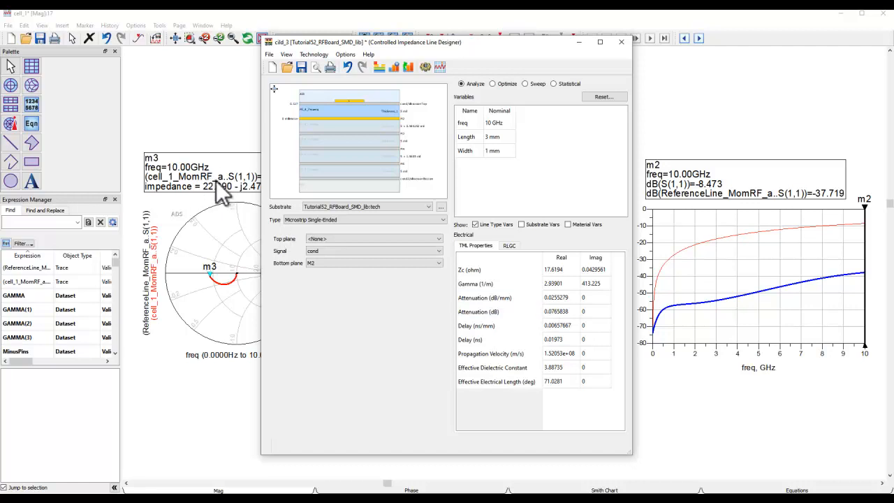
{"action": "left_click_drag", "start_coordinate": [372, 41], "coordinate": [455, 58]}
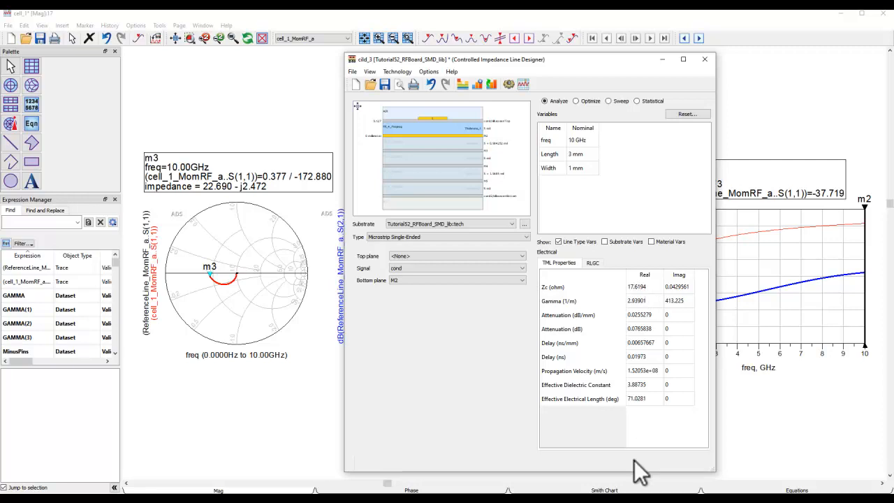
Open the cell_2 layout from the main window's workspace tree and show only its M2 layer
{"action": "left_click", "coordinate": [639, 499]}
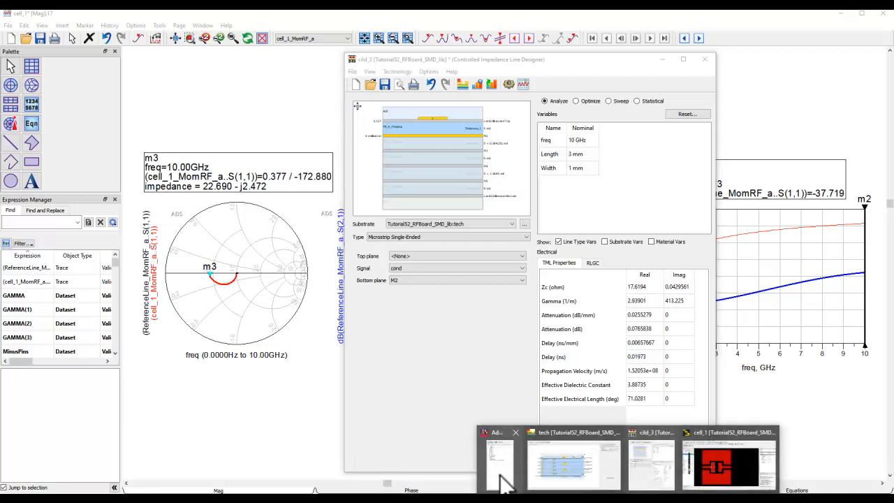
{"action": "left_click", "coordinate": [503, 479]}
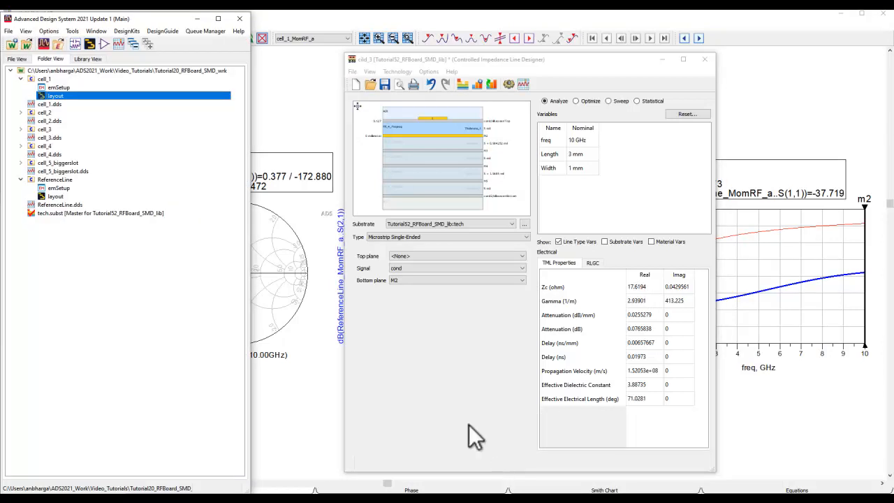
{"action": "left_click", "coordinate": [21, 112]}
{"action": "double_click", "coordinate": [54, 130]}
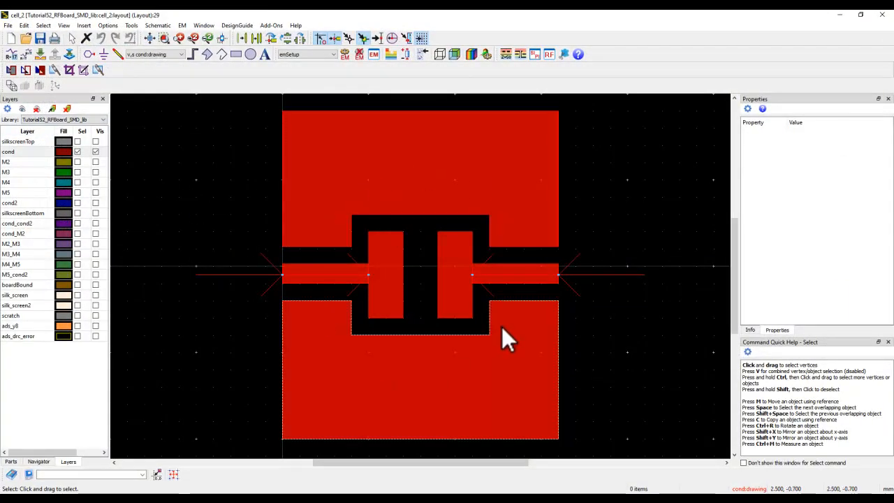
{"action": "left_click", "coordinate": [95, 162]}
{"action": "left_click", "coordinate": [95, 151]}
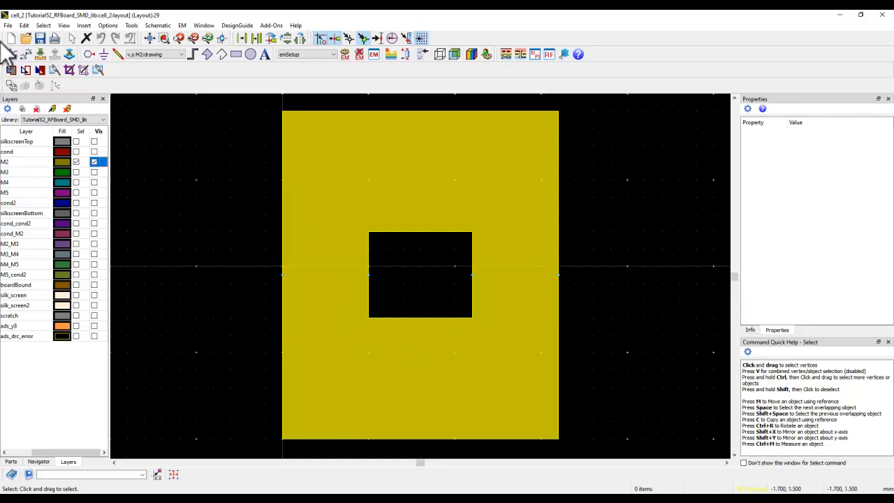
Inspect the silkscreenTop rectangle over the M2 ground cutout in cell_2, and hide silkscreenTop again
{"action": "left_click", "coordinate": [24, 25]}
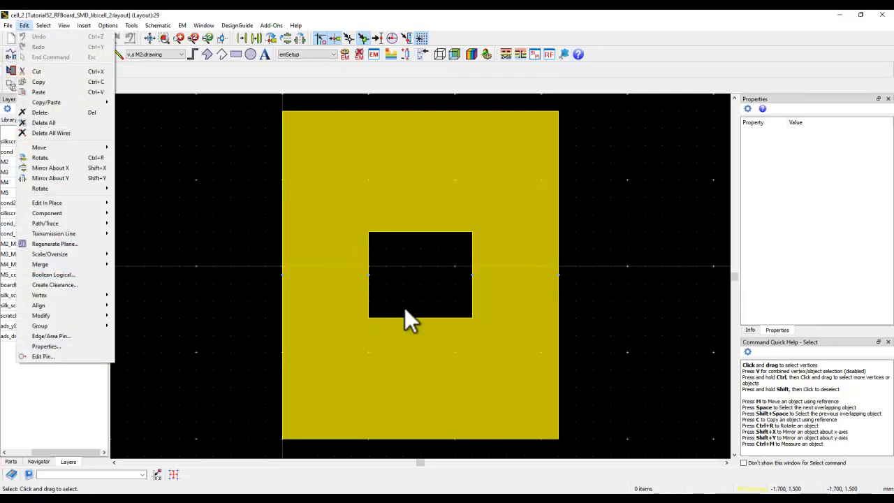
{"action": "left_click", "coordinate": [196, 213]}
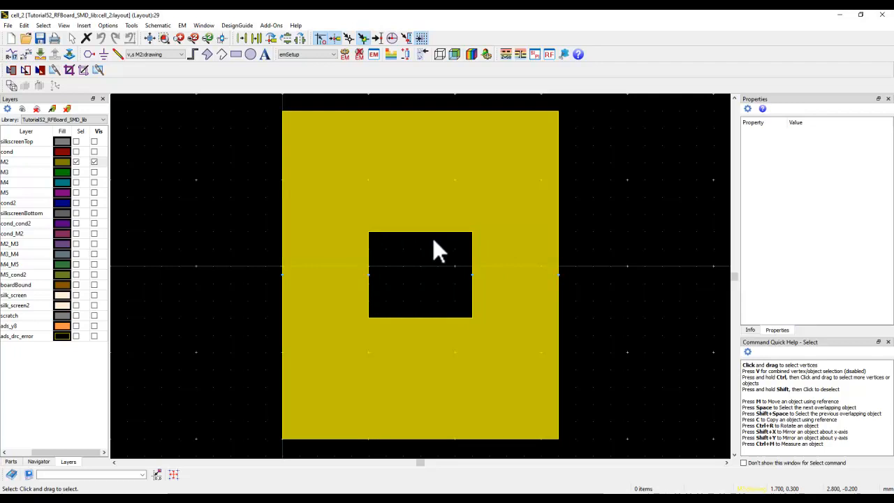
{"action": "left_click", "coordinate": [94, 141]}
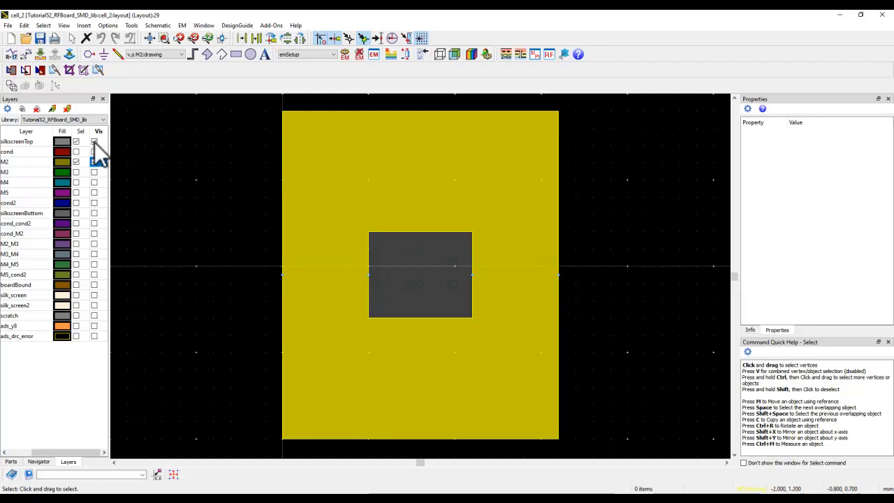
{"action": "left_click", "coordinate": [24, 141]}
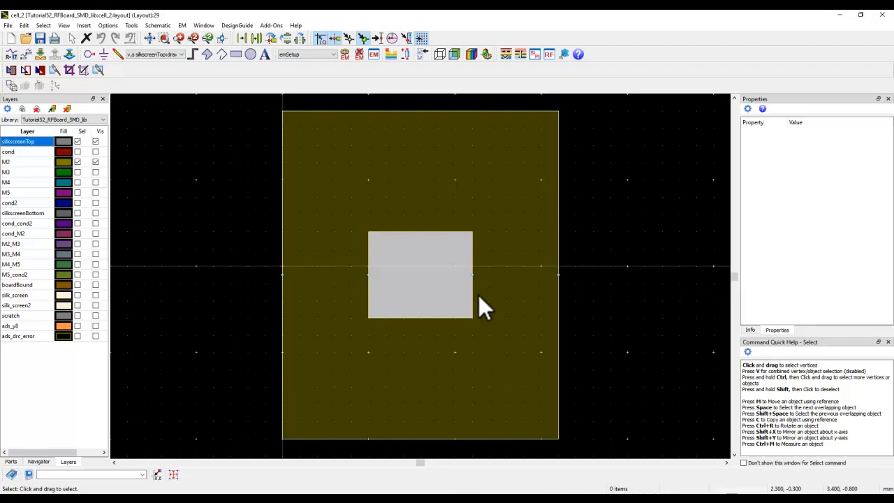
{"action": "left_click", "coordinate": [95, 142]}
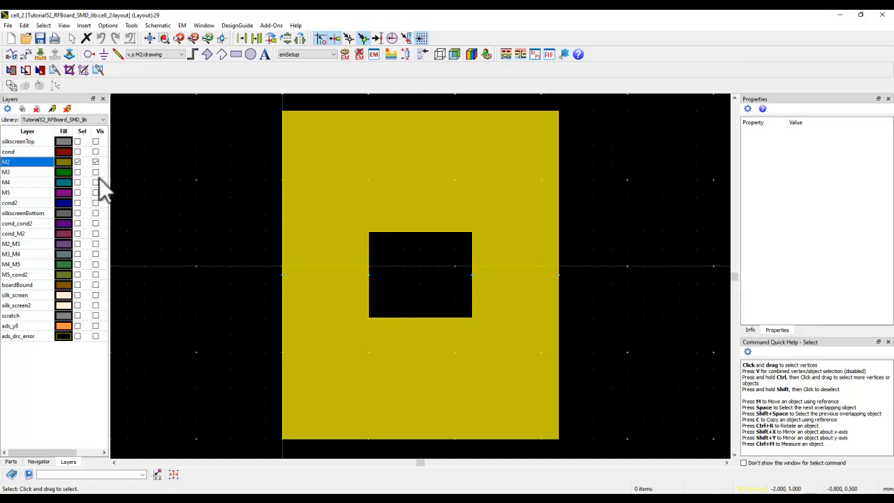
Show the M3 plane beneath the M2 cutout, make M3 the active layer, and open the substrate stackup
{"action": "left_click", "coordinate": [11, 174], "text": "ctrl"}
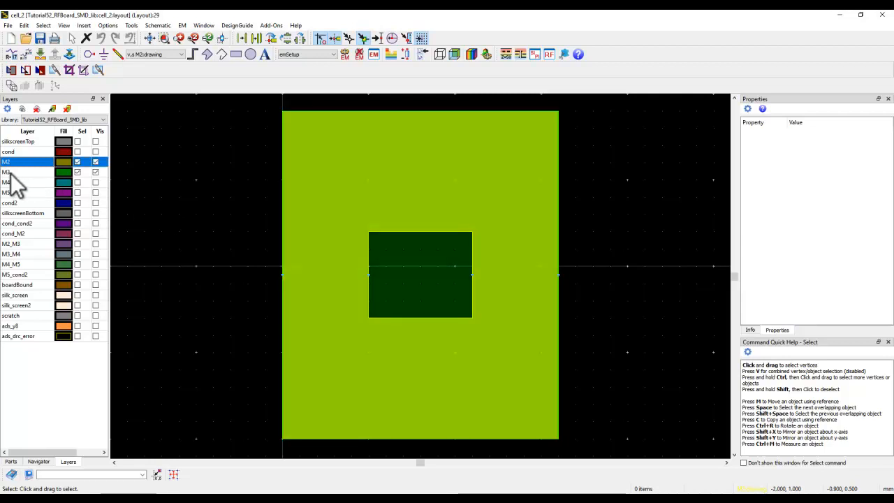
{"action": "left_click", "coordinate": [39, 172]}
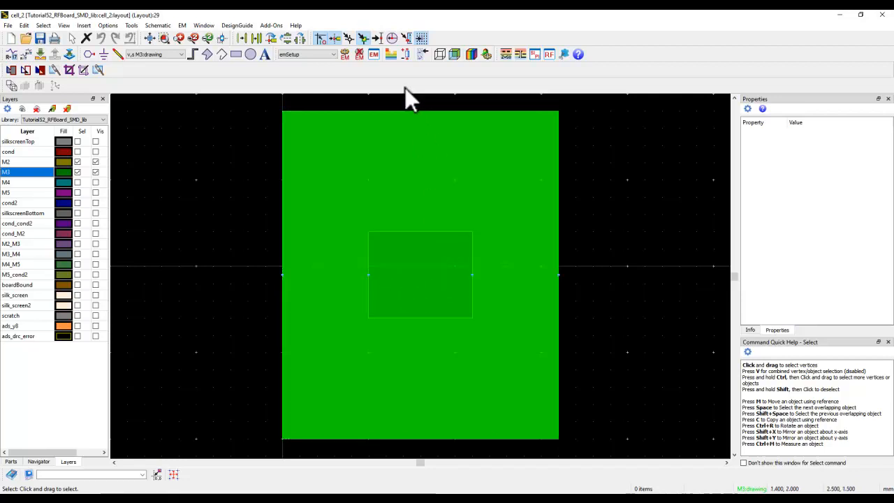
{"action": "left_click", "coordinate": [391, 55]}
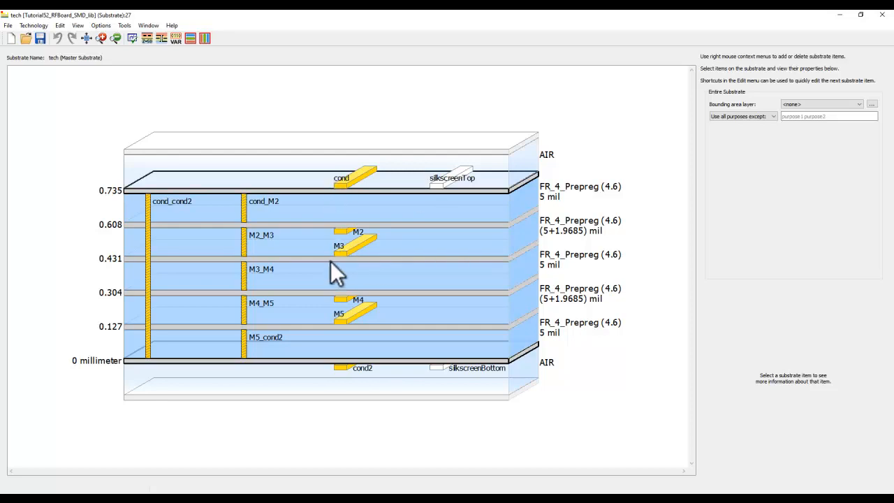
Examine the cond and M3 conductor layers in the substrate stackup, and minimise the substrate and cell_2 layout windows
{"action": "mouse_move", "coordinate": [346, 192]}
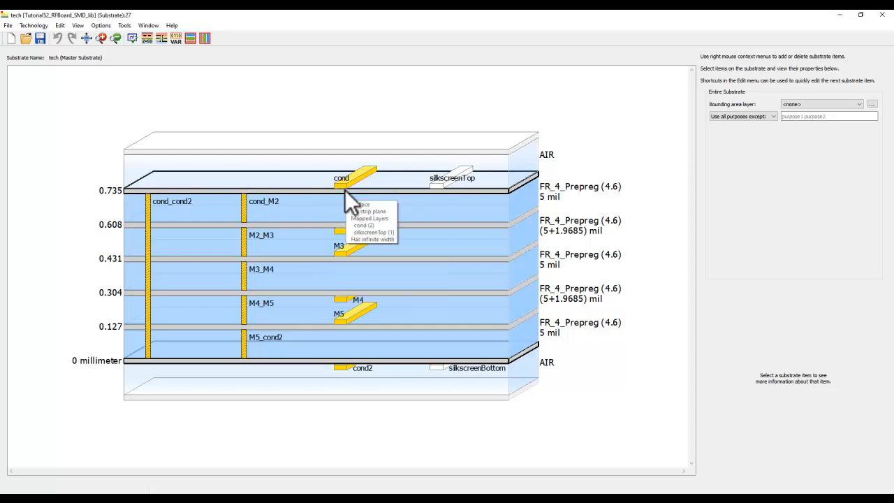
{"action": "mouse_move", "coordinate": [342, 257]}
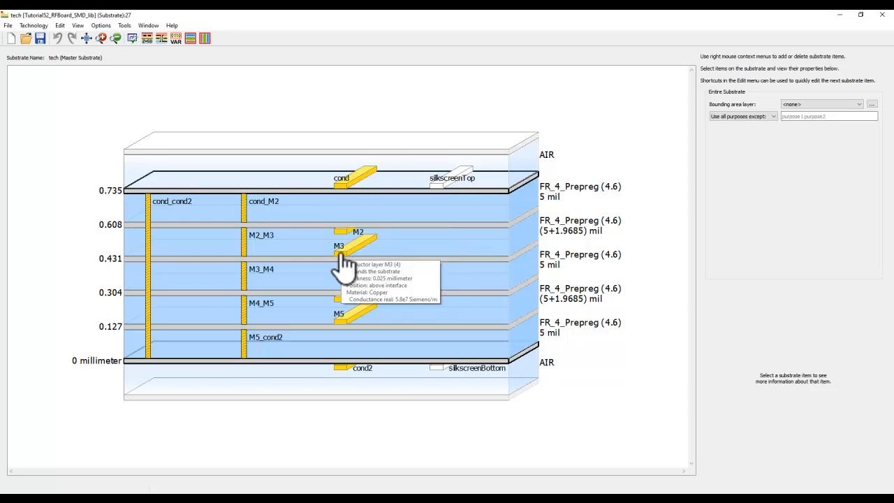
{"action": "left_click", "coordinate": [839, 15]}
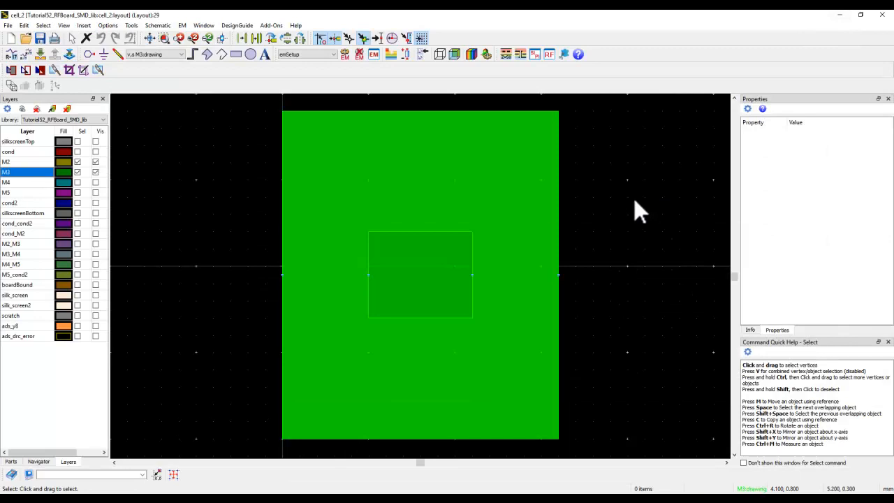
{"action": "left_click", "coordinate": [839, 14]}
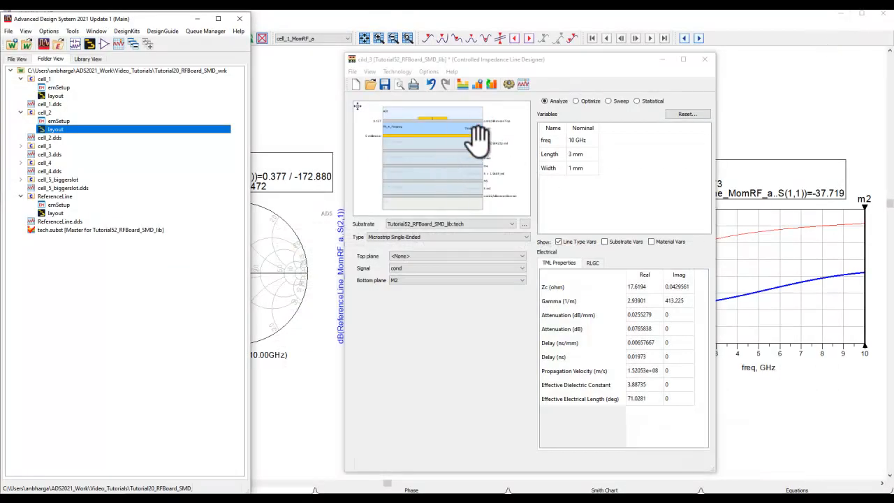
Set the bottom plane to M3 in the Controlled Impedance Line Designer, run the analysis, and return to the cell_1 Smith chart
{"action": "left_click", "coordinate": [428, 280]}
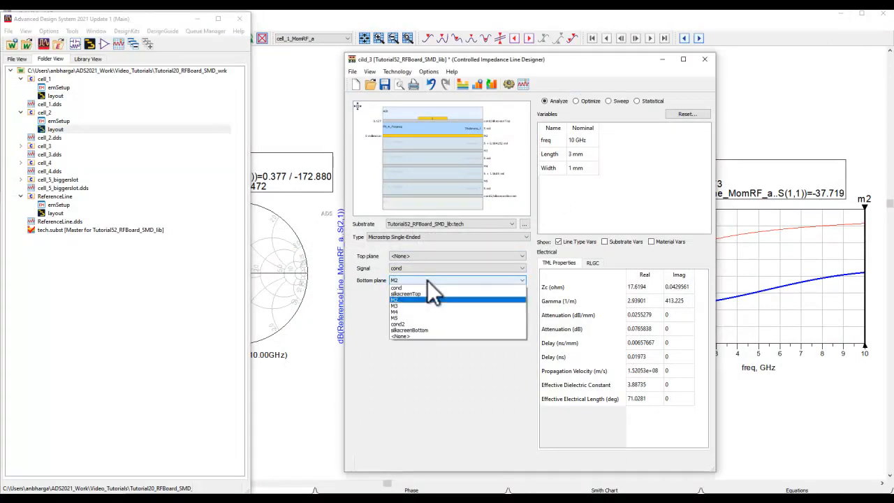
{"action": "left_click", "coordinate": [398, 306]}
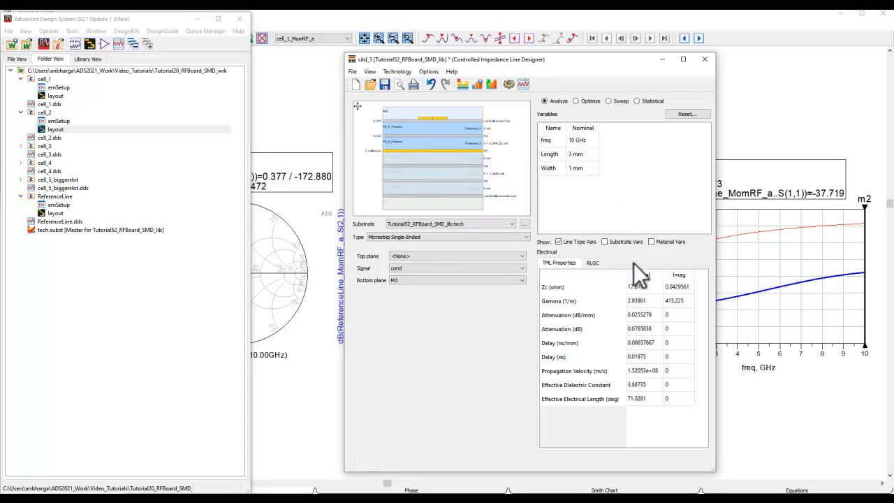
{"action": "left_click", "coordinate": [509, 84]}
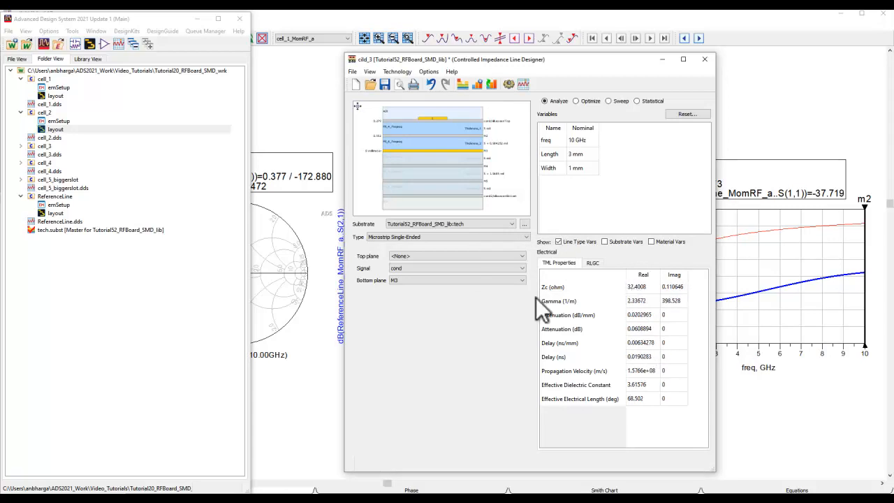
{"action": "left_click", "coordinate": [315, 353]}
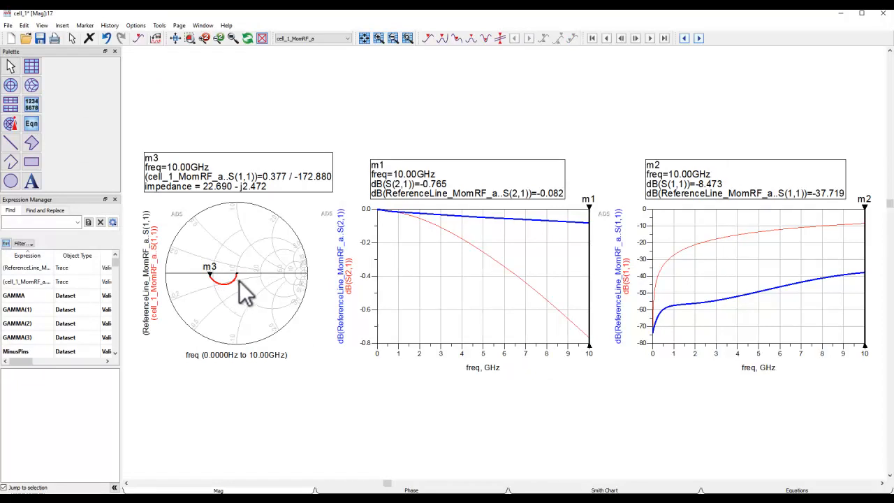
Show all layers in the cell_2 layout and run its EM simulation, overwriting the existing dataset
{"action": "left_click", "coordinate": [627, 500]}
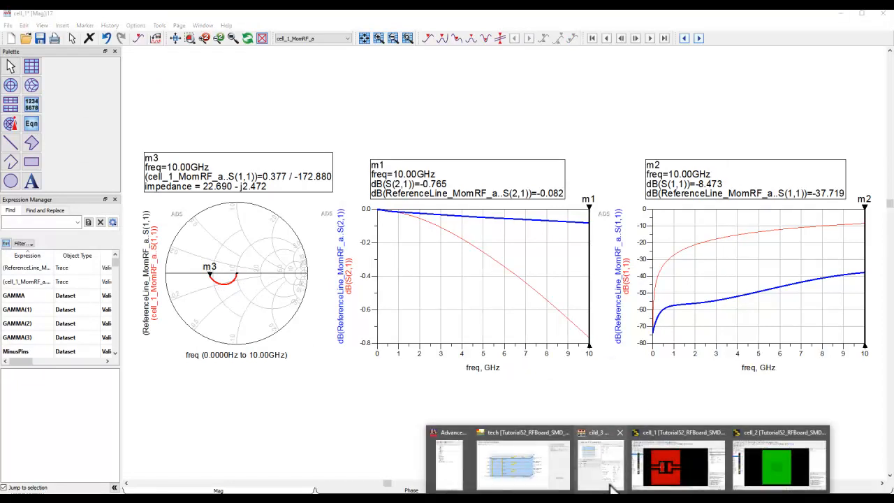
{"action": "left_click", "coordinate": [772, 468]}
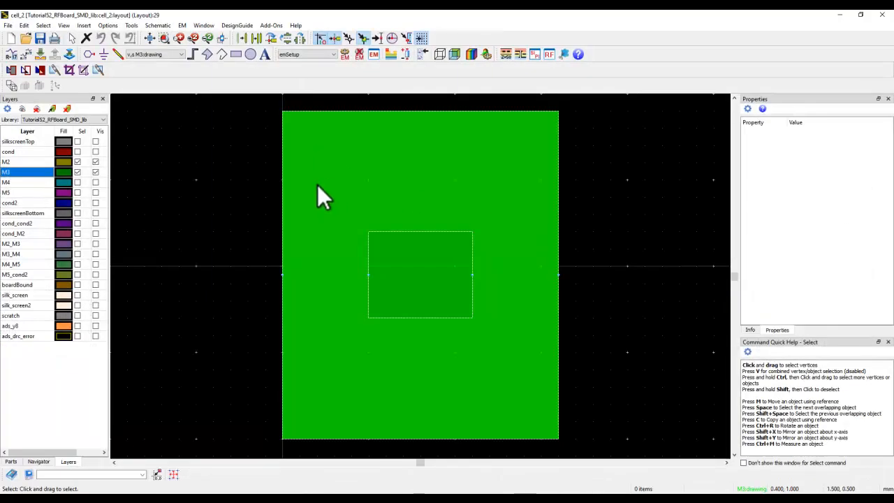
{"action": "left_click", "coordinate": [21, 109]}
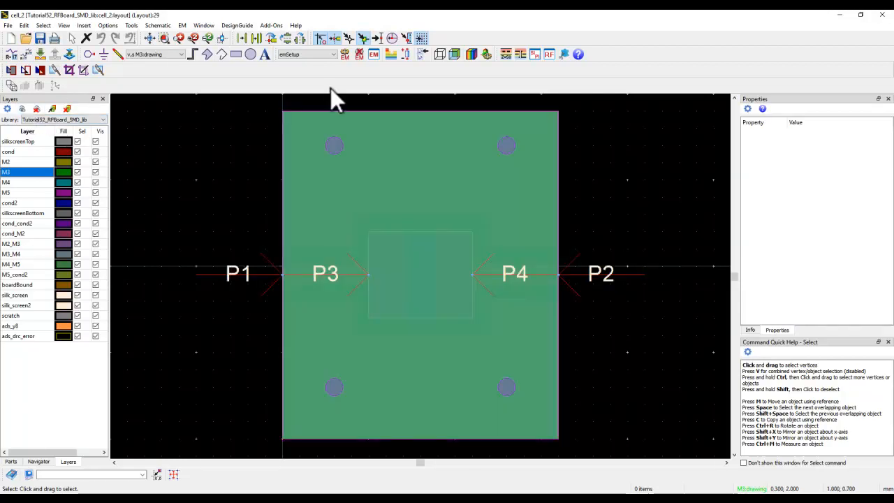
{"action": "left_click", "coordinate": [345, 55]}
{"action": "left_click", "coordinate": [499, 280]}
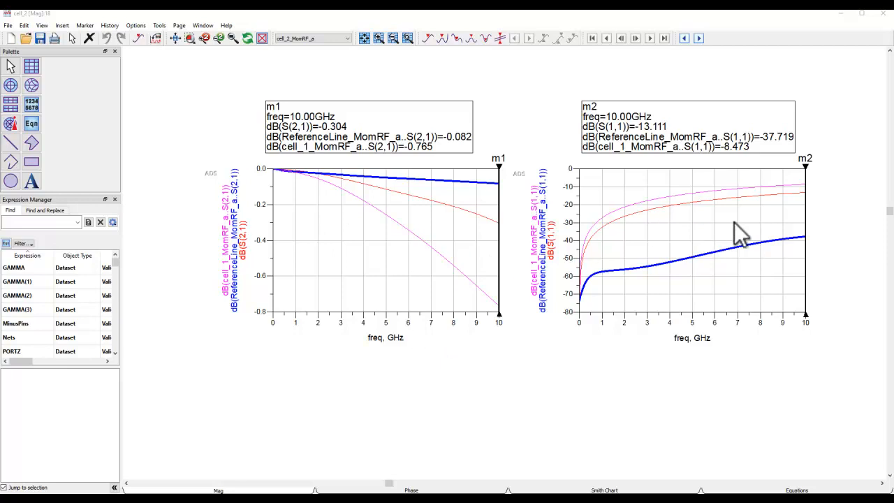
Compare the cell_2 S(1,1) and S(2,1) traces with the reference line and cell_1 up close, and fit both plots in view
{"action": "scroll", "coordinate": [744, 230], "scroll_direction": "up", "scroll_amount": 2}
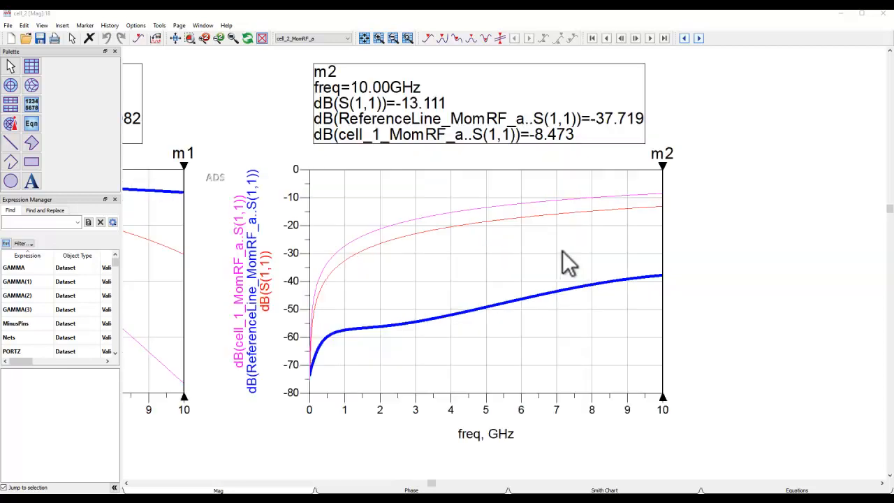
{"action": "left_click", "coordinate": [584, 213]}
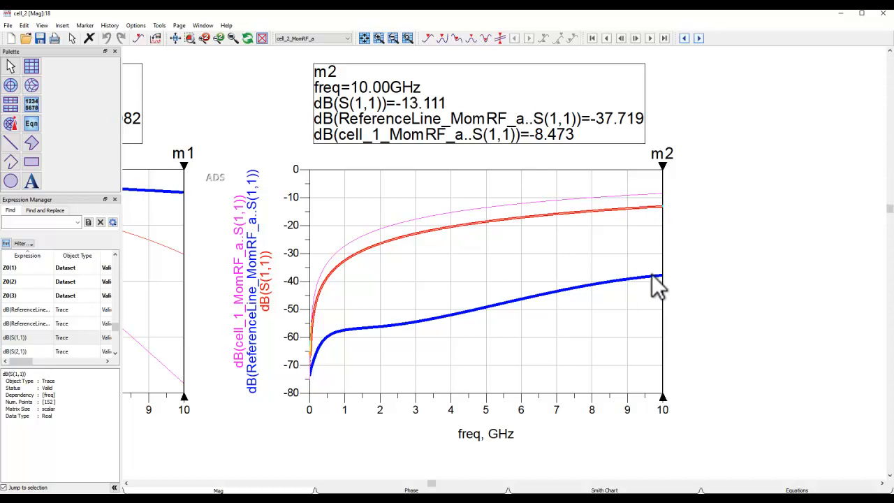
{"action": "mouse_move", "coordinate": [237, 259]}
{"action": "left_mouse_down"}
{"action": "mouse_move", "coordinate": [713, 255]}
{"action": "mouse_move", "coordinate": [628, 261]}
{"action": "mouse_move", "coordinate": [614, 281]}
{"action": "left_mouse_up"}
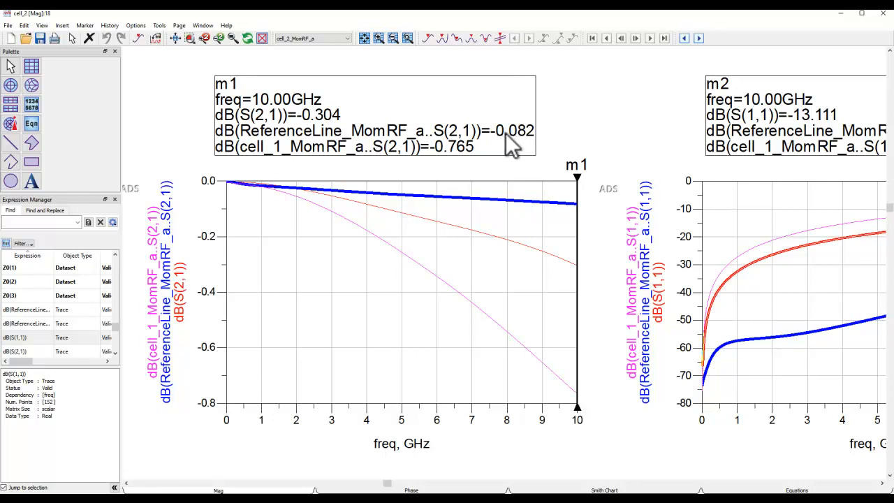
{"action": "left_click", "coordinate": [173, 38]}
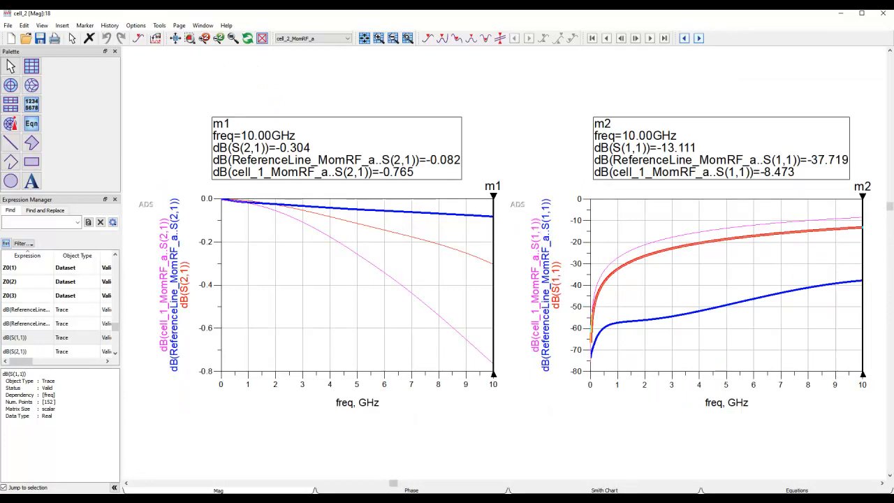
Set the bottom plane to M4 in the Controlled Impedance Line Designer and run the analysis
{"action": "left_click", "coordinate": [589, 453]}
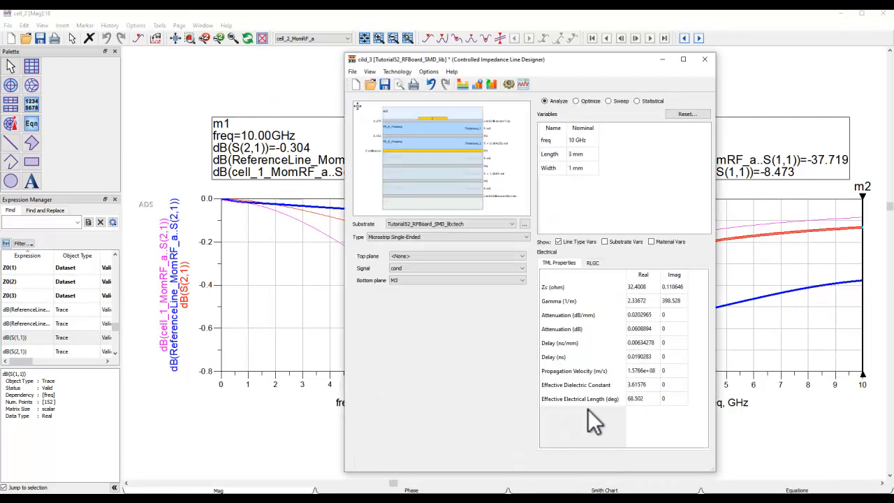
{"action": "left_click", "coordinate": [443, 281]}
{"action": "left_click", "coordinate": [416, 311]}
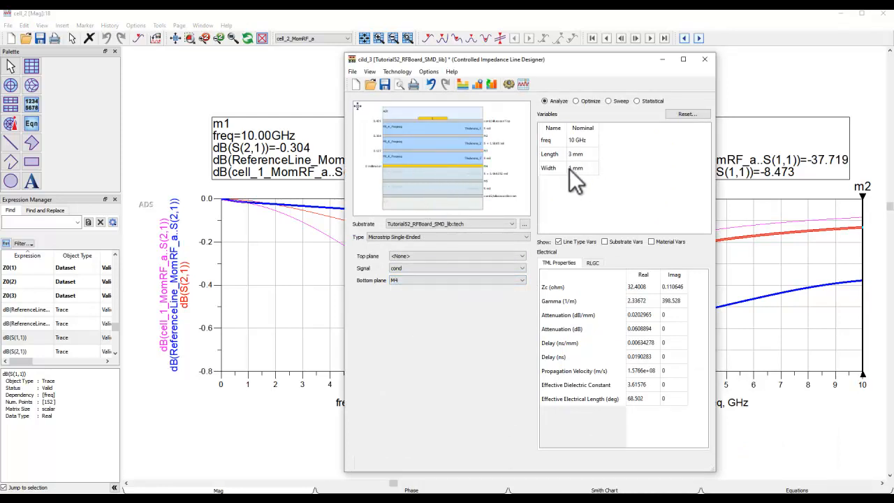
{"action": "left_click", "coordinate": [509, 84]}
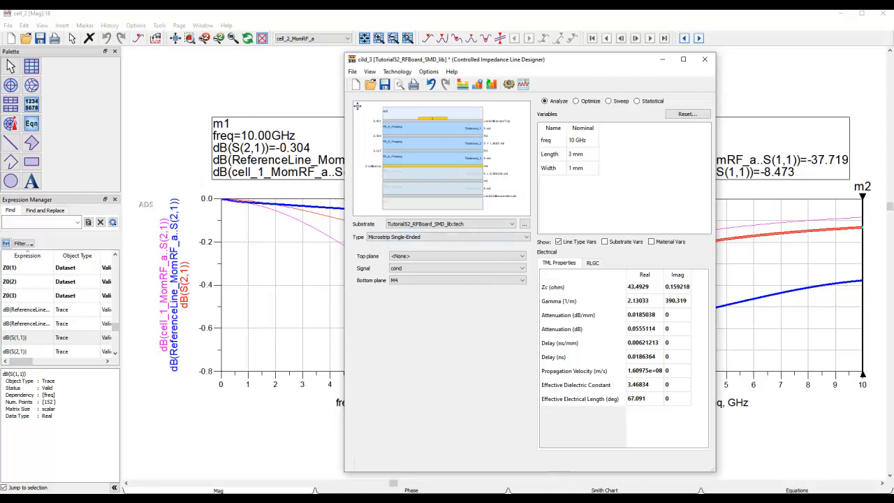
Open the cell_3 layout from the main window's workspace tree
{"action": "left_click", "coordinate": [559, 487]}
{"action": "left_click", "coordinate": [449, 463]}
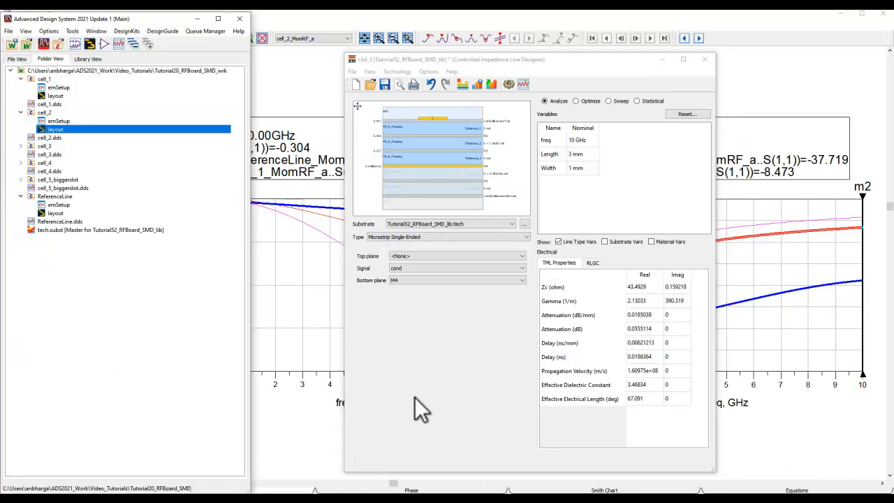
{"action": "double_click", "coordinate": [50, 146]}
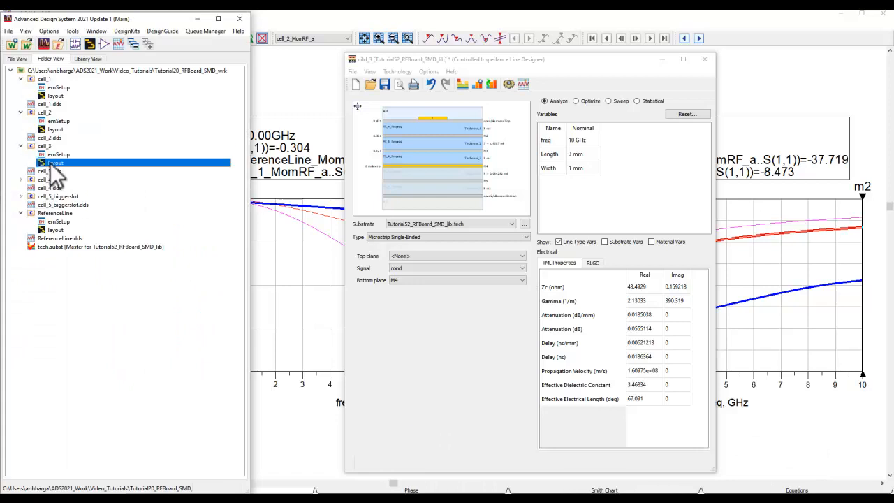
{"action": "double_click", "coordinate": [53, 163]}
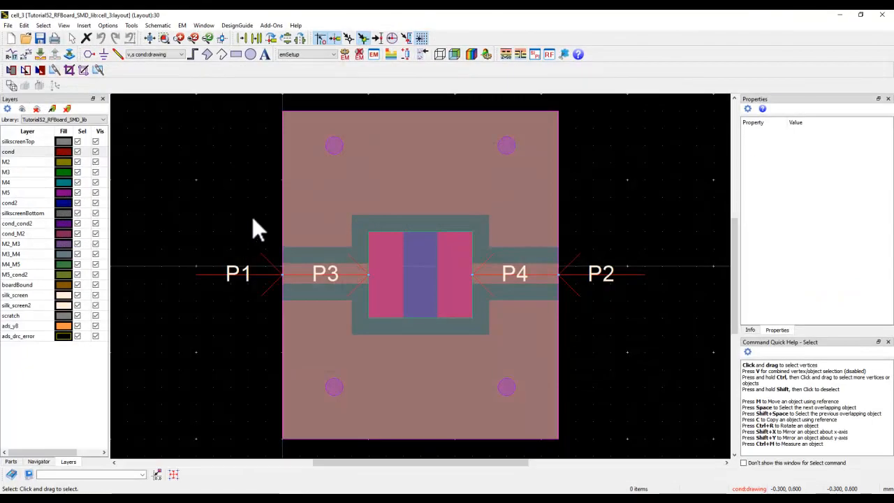
Isolate the M3 layer in cell_3 to inspect its ground cutout, and show the M4 plane beneath as the active layer
{"action": "left_click", "coordinate": [36, 110]}
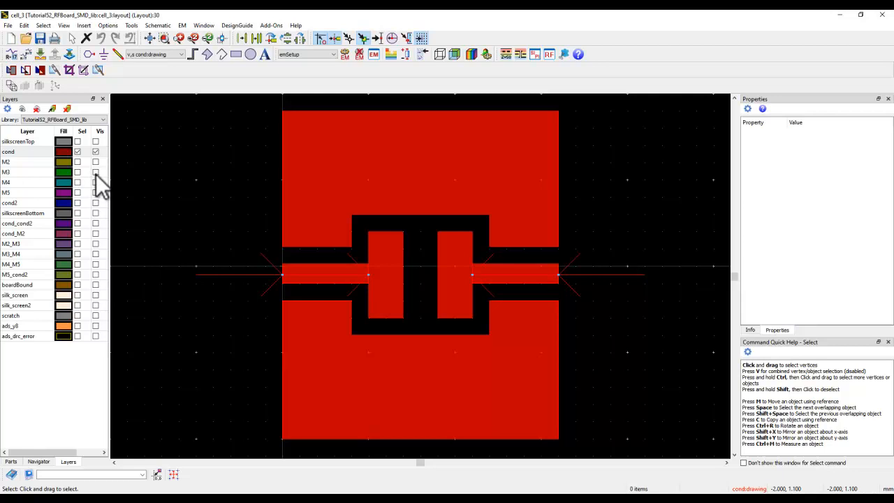
{"action": "left_click", "coordinate": [96, 172]}
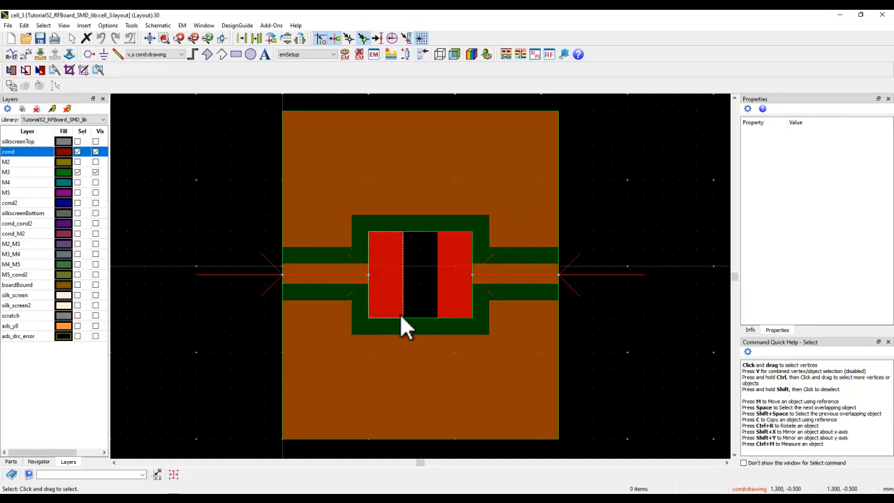
{"action": "left_click", "coordinate": [96, 152]}
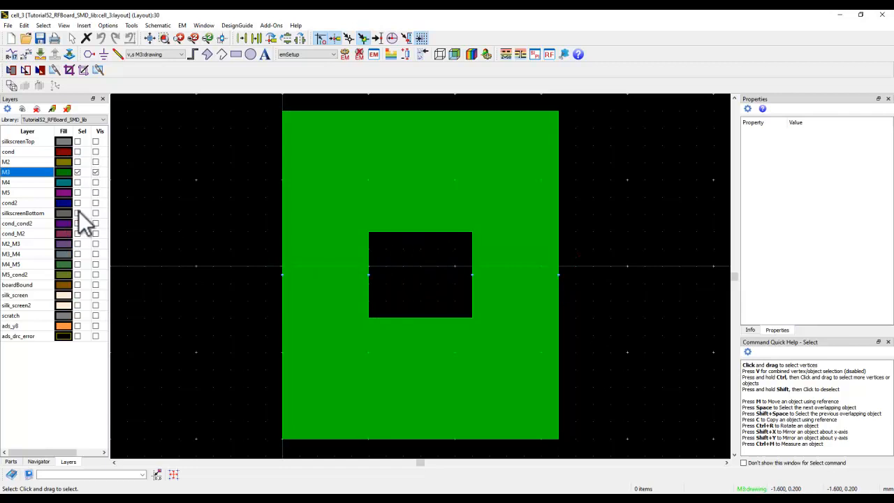
{"action": "left_click", "coordinate": [28, 183]}
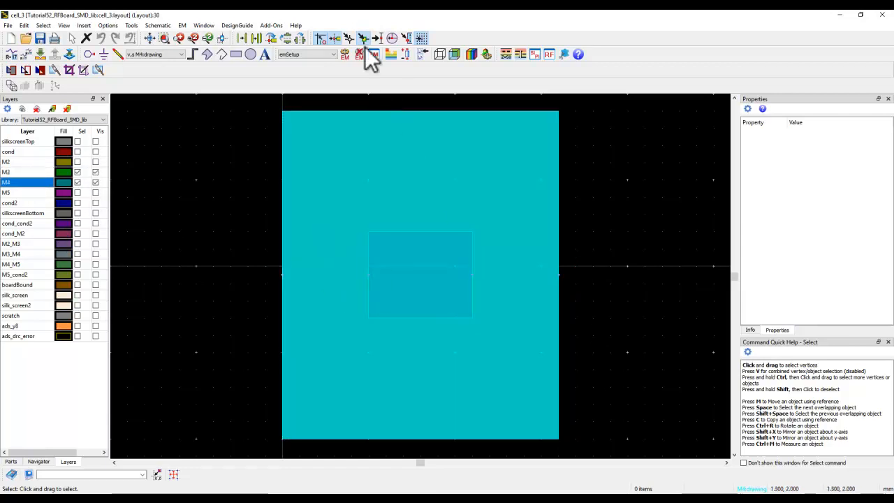
Run the EM simulation of cell_3, overwriting the cell_3_MomRF dataset, and keep the cell_1 data display minimised
{"action": "left_click", "coordinate": [345, 53]}
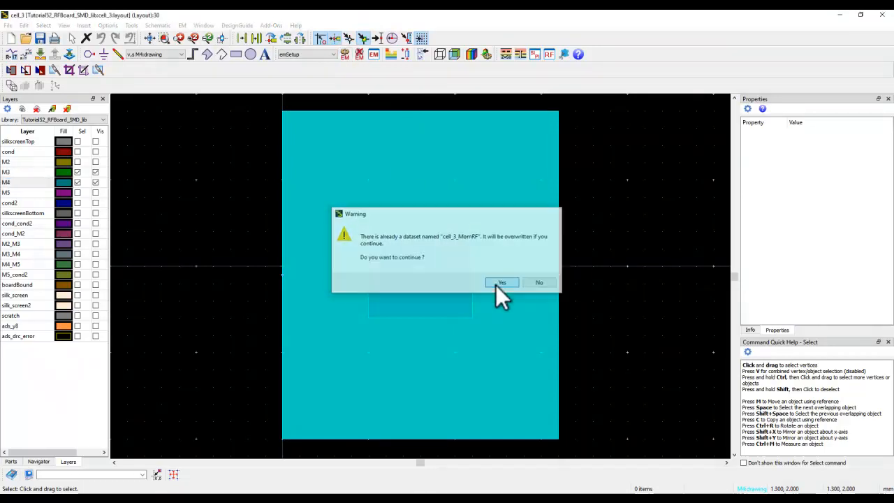
{"action": "left_click", "coordinate": [497, 283]}
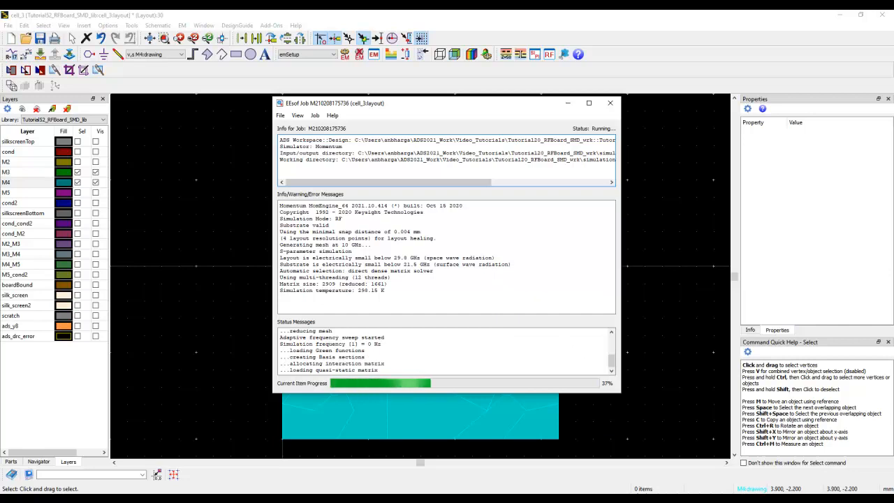
{"action": "left_click", "coordinate": [695, 499]}
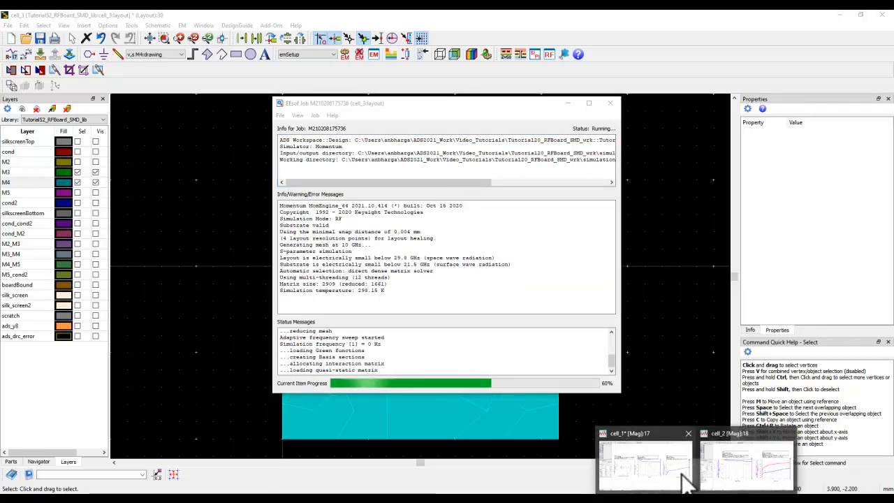
{"action": "left_click", "coordinate": [685, 475]}
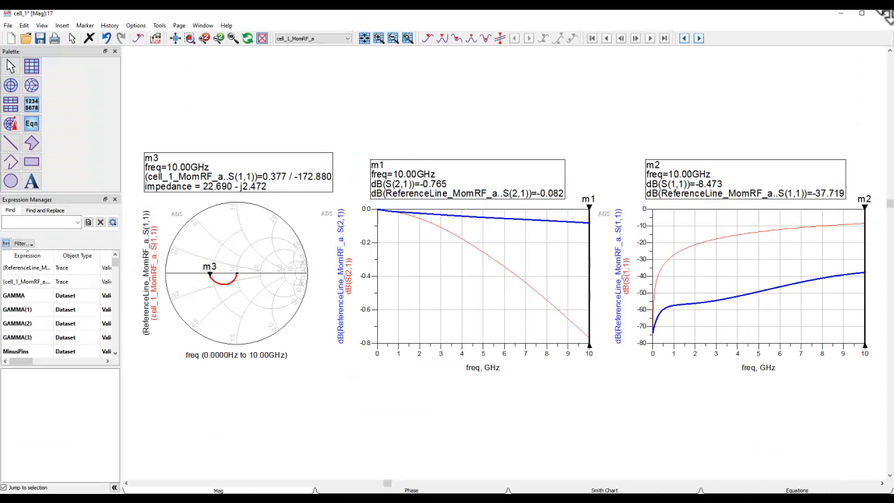
{"action": "left_click", "coordinate": [842, 14]}
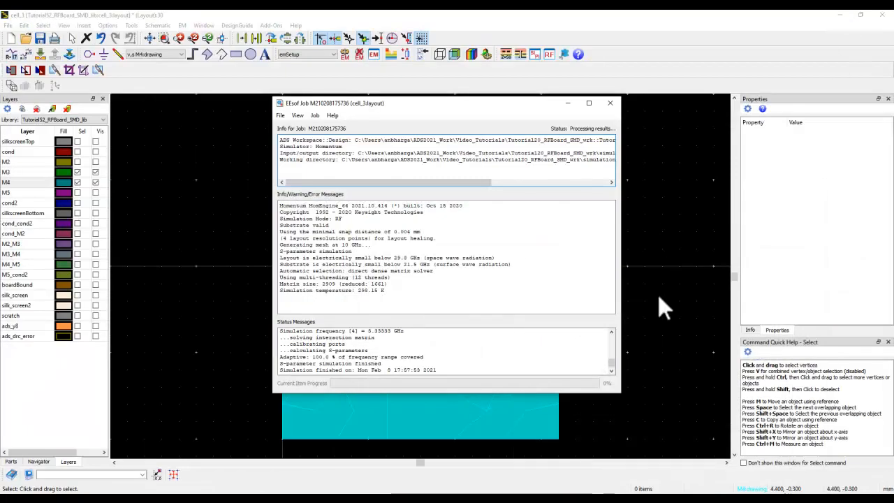
Compare the S-parameter plots in the cell_2 data display with the new results in the cell_3 data display
{"action": "left_click", "coordinate": [739, 475]}
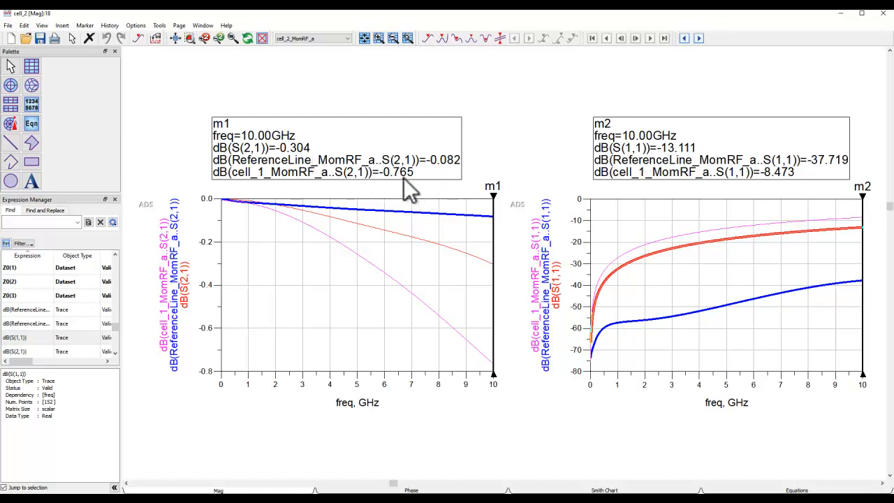
{"action": "left_click", "coordinate": [696, 500]}
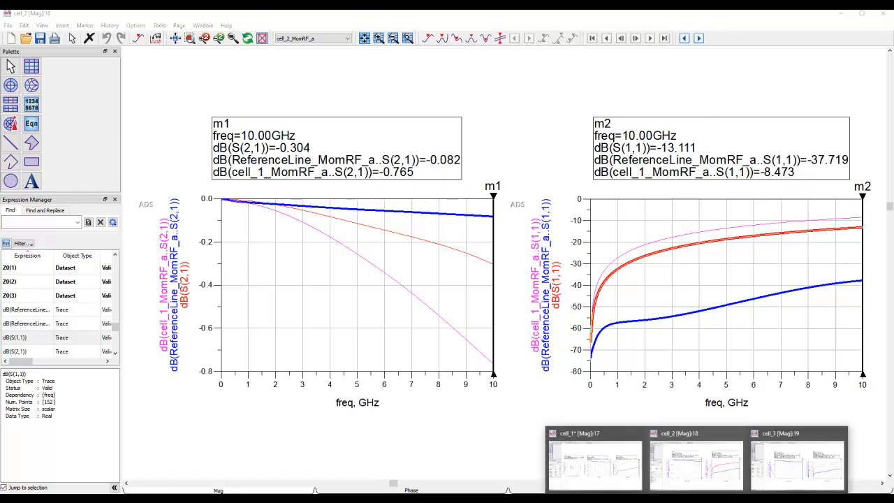
{"action": "left_click", "coordinate": [783, 484]}
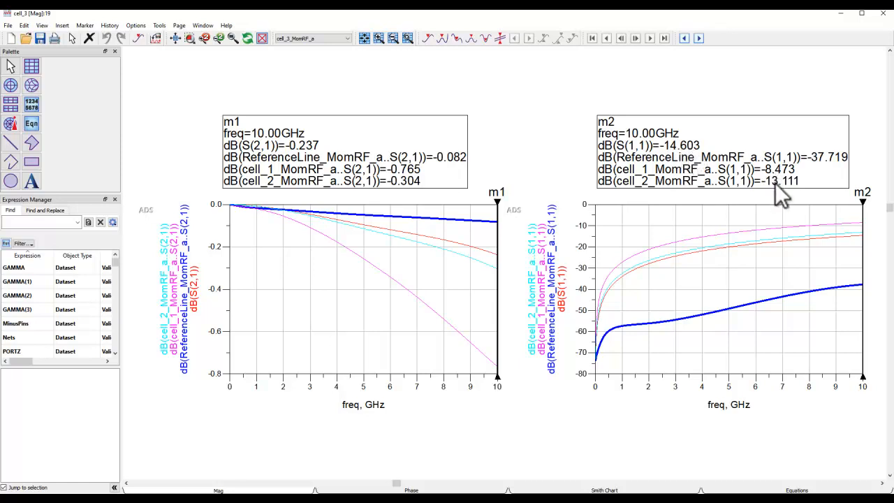
In the Controlled Impedance Line Designer, set the bottom plane to M5 and analyze the 1 mm wide microstrip's impedance
{"action": "left_click", "coordinate": [628, 499]}
{"action": "left_click", "coordinate": [570, 461]}
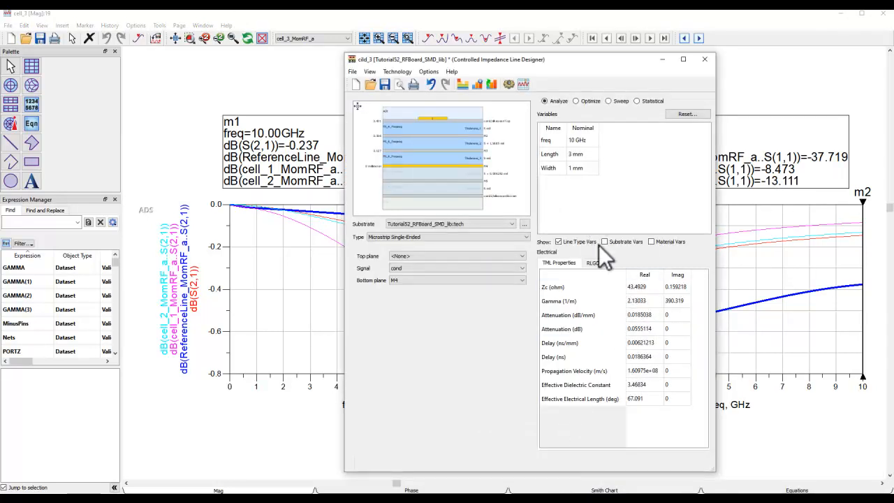
{"action": "left_click", "coordinate": [429, 280]}
{"action": "left_click", "coordinate": [400, 318]}
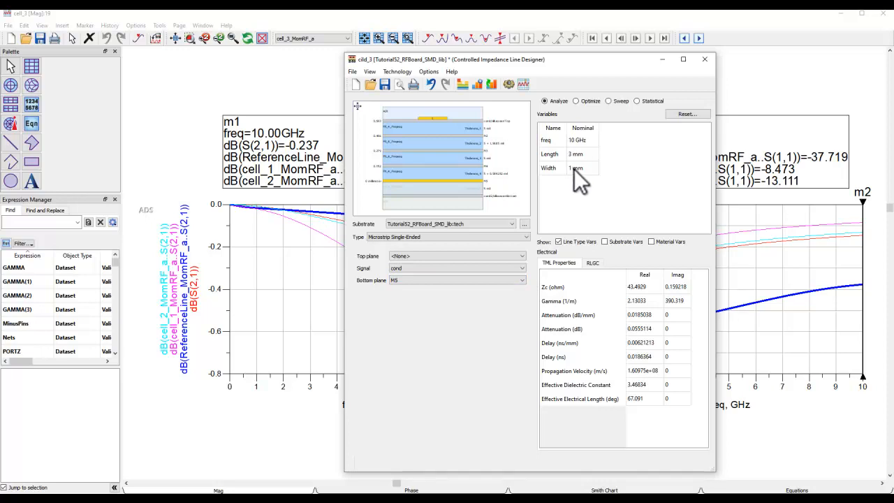
{"action": "left_click", "coordinate": [520, 85]}
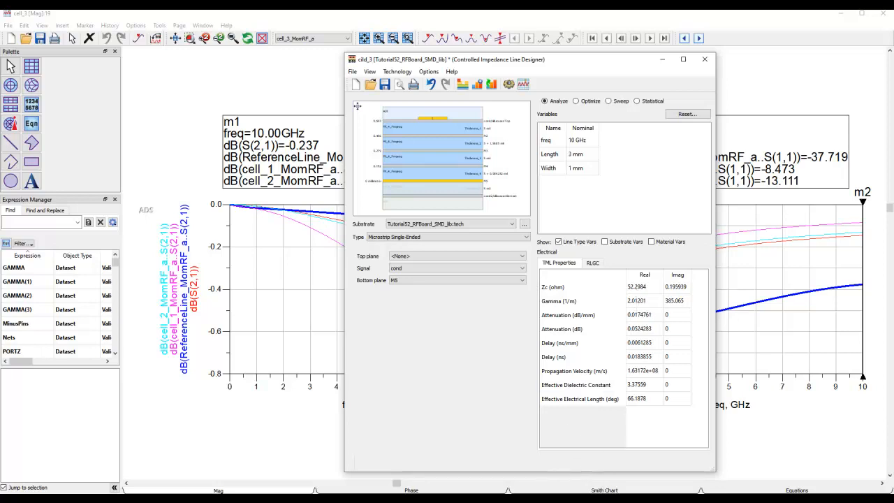
Open the cell_4 layout from the workspace tree and examine the M3 and M4 ground cutouts above the M5 plane
{"action": "left_click", "coordinate": [432, 465]}
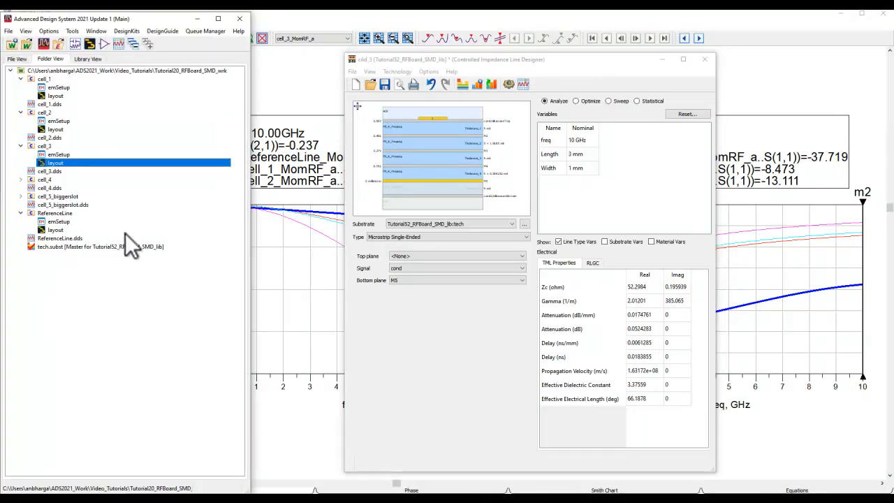
{"action": "double_click", "coordinate": [47, 179]}
{"action": "double_click", "coordinate": [52, 196]}
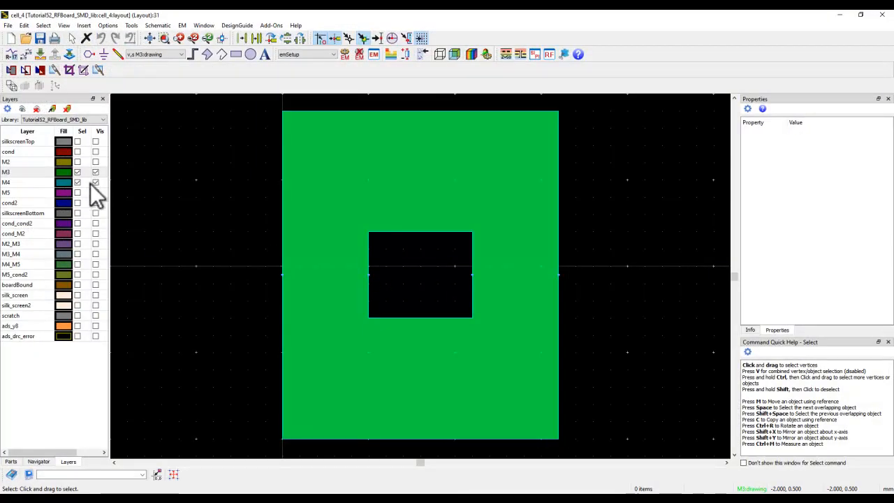
{"action": "left_click", "coordinate": [38, 181]}
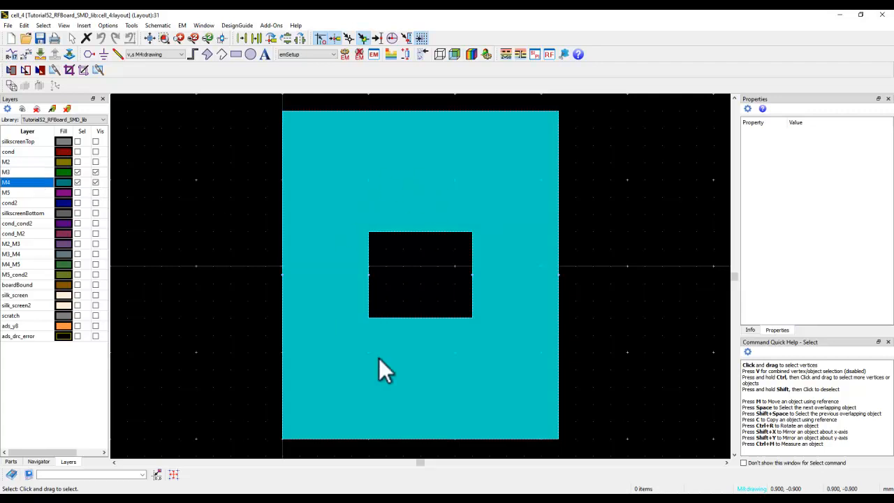
{"action": "left_click", "coordinate": [35, 193]}
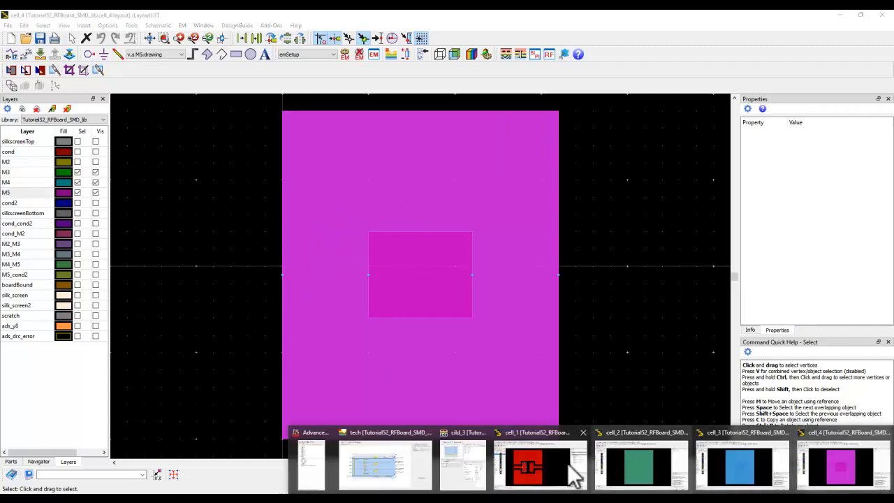
Review the M5-referenced line impedance in the Controlled Impedance Line Designer and the S-parameter plots in the cell_4 data display
{"action": "left_click", "coordinate": [471, 471]}
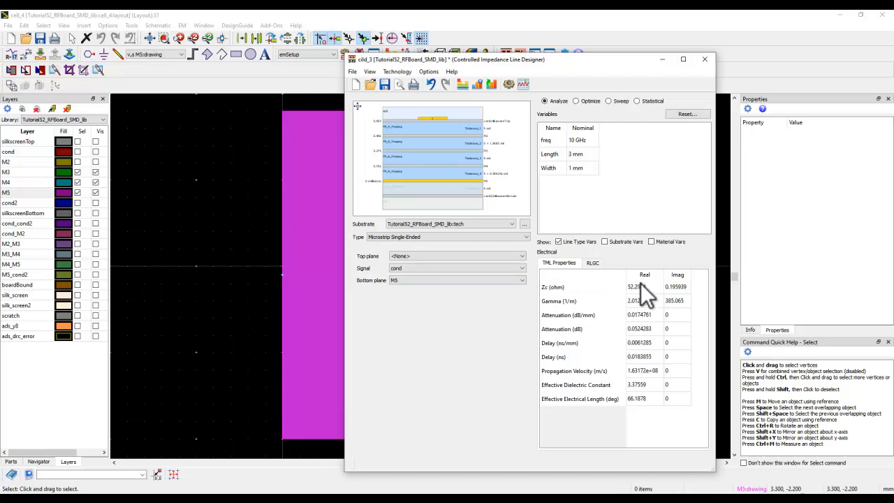
{"action": "left_click", "coordinate": [214, 265]}
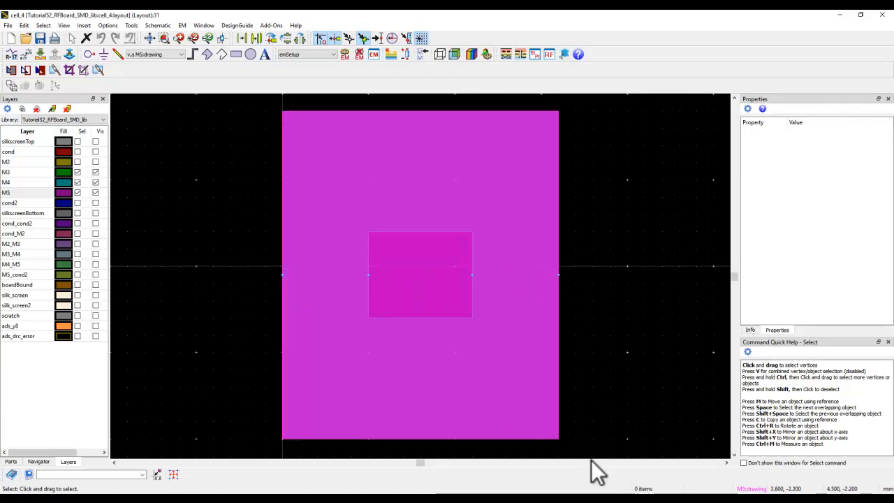
{"action": "left_click", "coordinate": [596, 499]}
{"action": "left_click", "coordinate": [311, 469]}
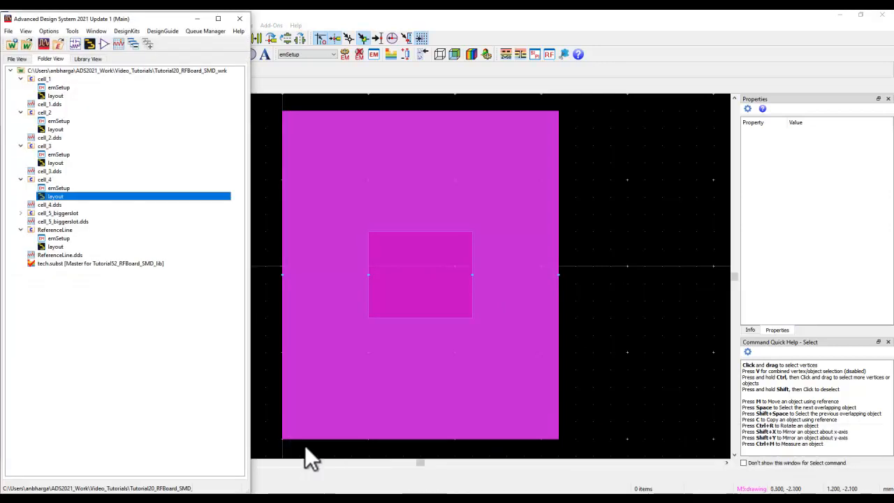
{"action": "double_click", "coordinate": [46, 204]}
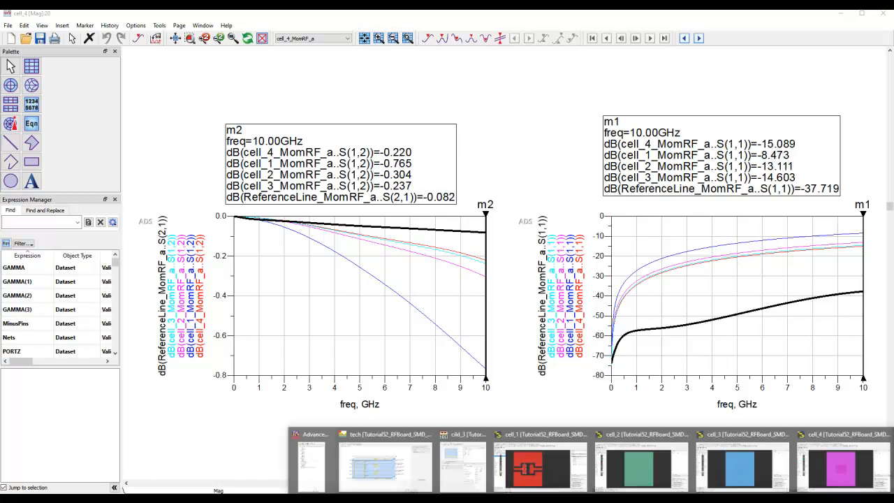
{"action": "left_click", "coordinate": [479, 477]}
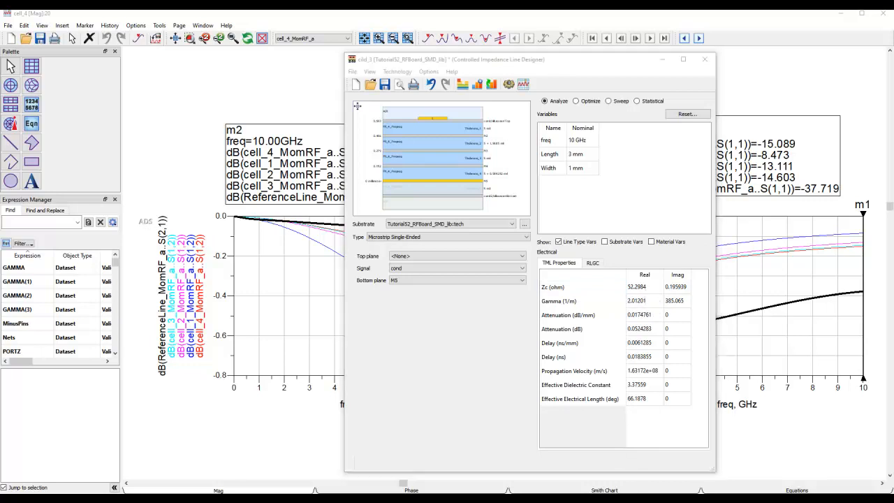
Return to the cell_4 layout and show the cond layer to examine the pads relative to the ground cutout edges
{"action": "left_click", "coordinate": [612, 498]}
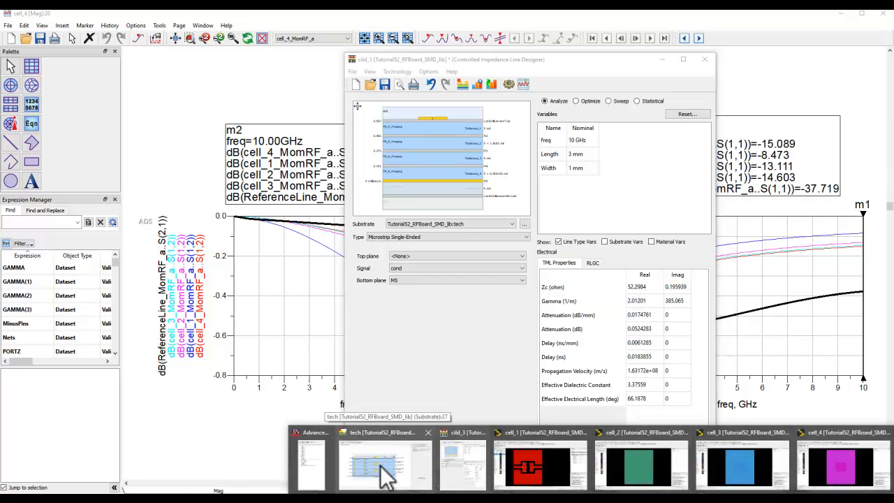
{"action": "left_click", "coordinate": [318, 469]}
{"action": "double_click", "coordinate": [50, 196]}
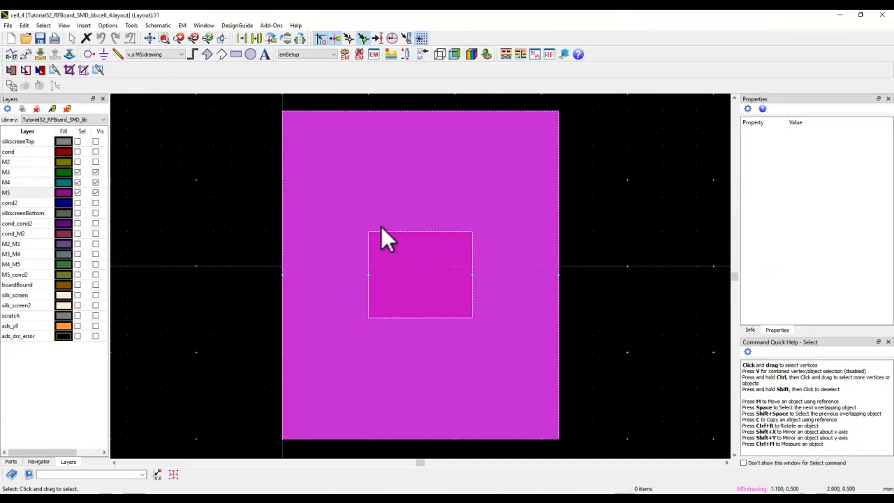
{"action": "left_click", "coordinate": [40, 152]}
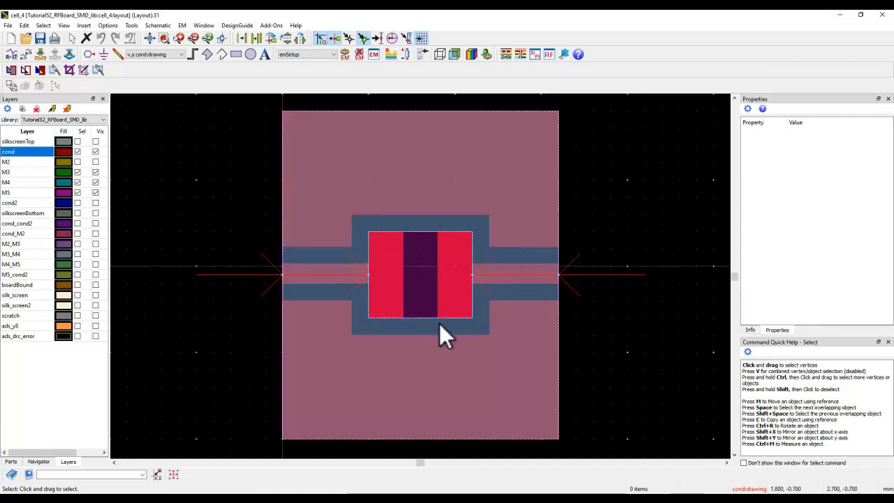
Open the cell_5_biggerslot layout from the workspace tree and examine the enlarged ground cutout around the two SMD pads
{"action": "left_click", "coordinate": [545, 499]}
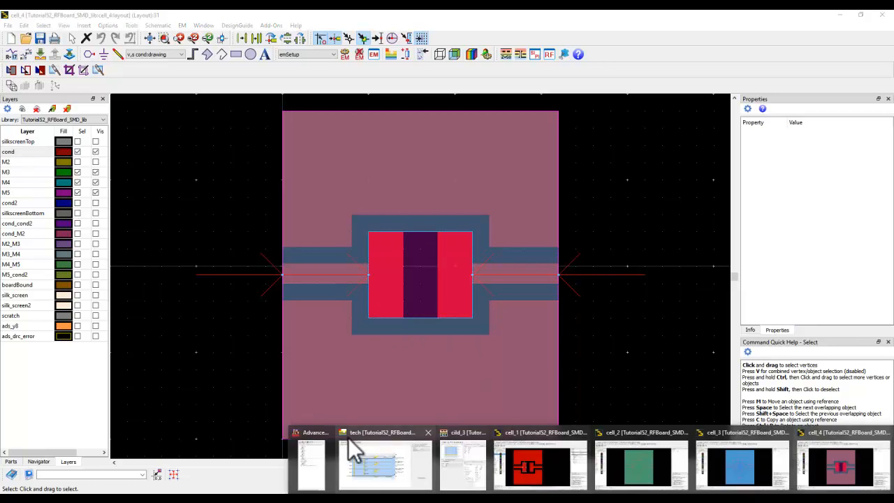
{"action": "left_click", "coordinate": [328, 480]}
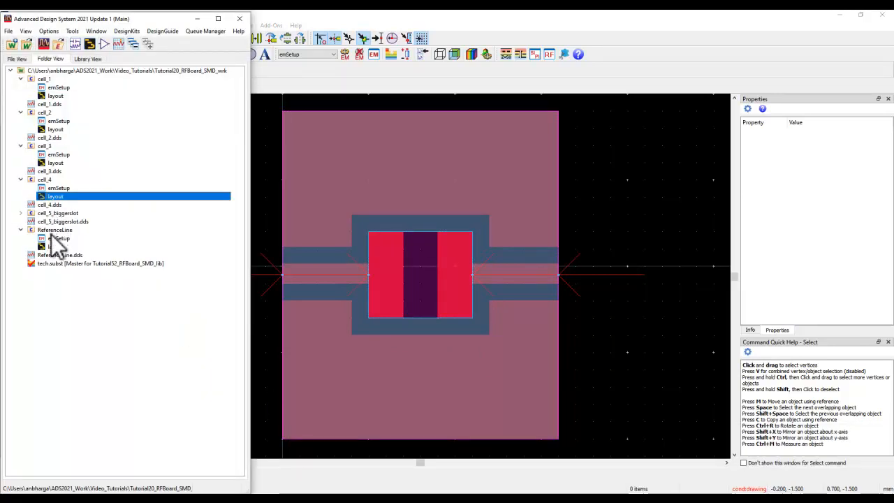
{"action": "double_click", "coordinate": [55, 213]}
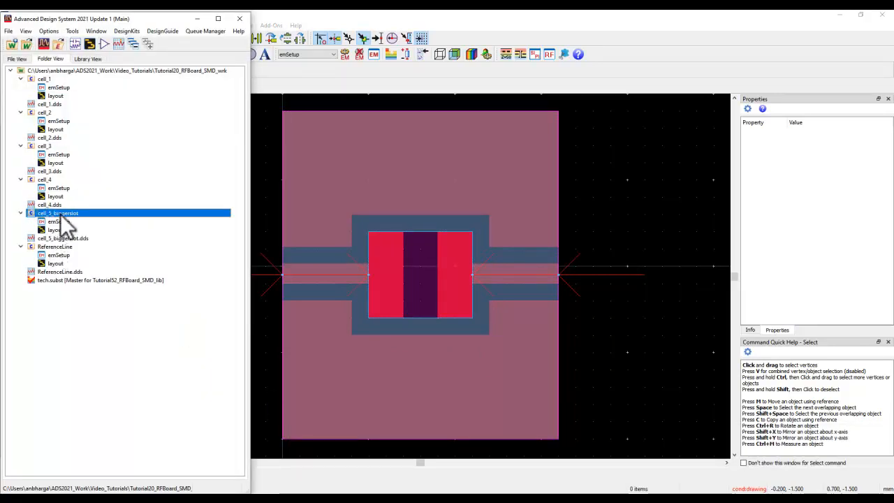
{"action": "double_click", "coordinate": [56, 230]}
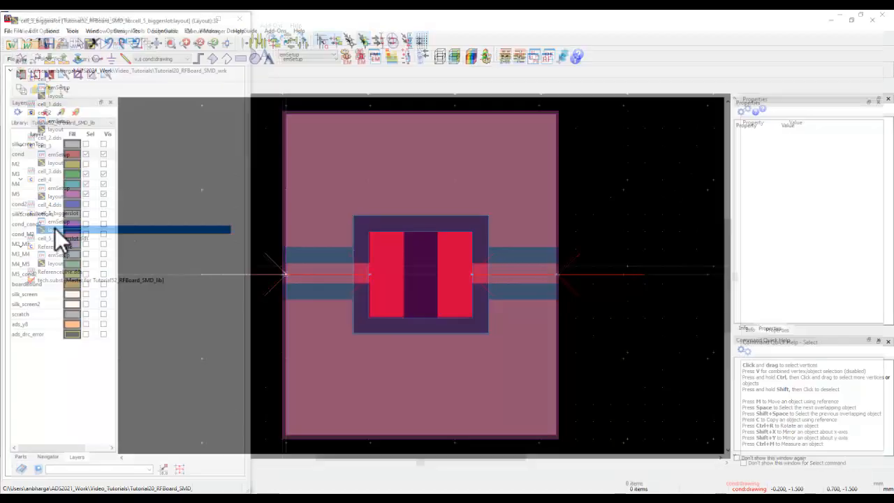
{"action": "left_click", "coordinate": [381, 249]}
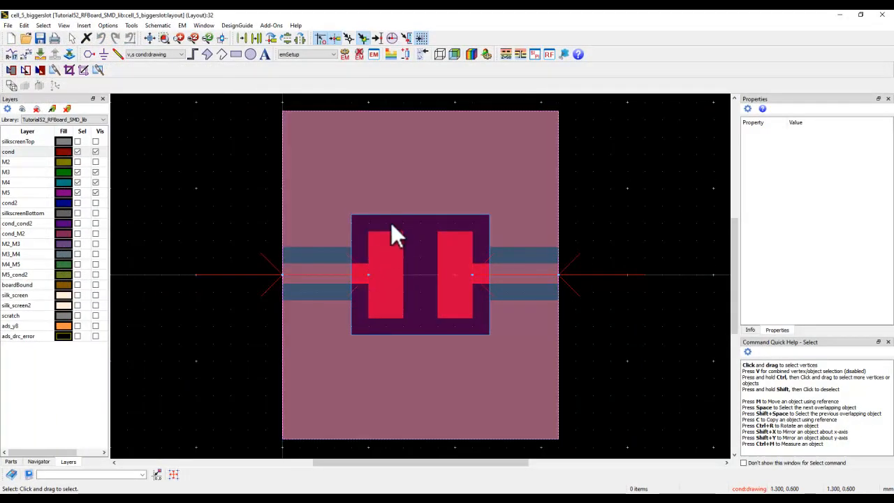
{"action": "left_click", "coordinate": [395, 217]}
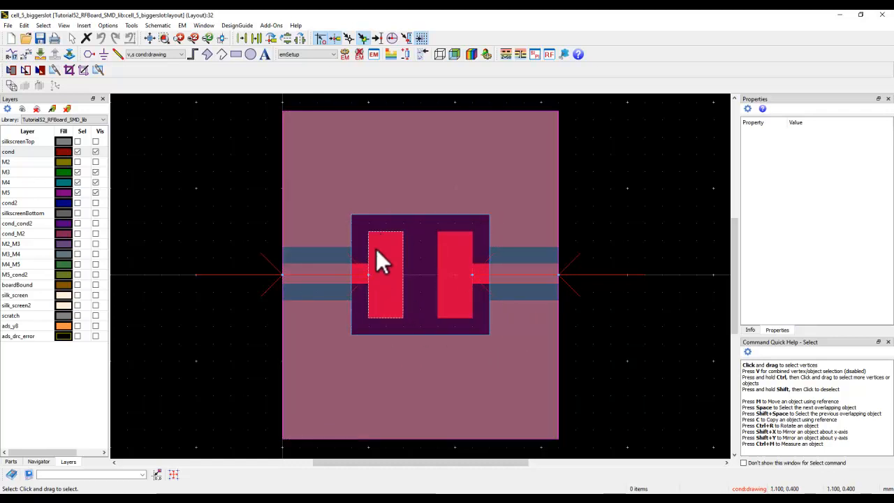
Run the EM simulation of cell_5_biggerslot, overwriting the cell_5_biggerslot_MomRF dataset, and bring up its data display
{"action": "left_click", "coordinate": [342, 58]}
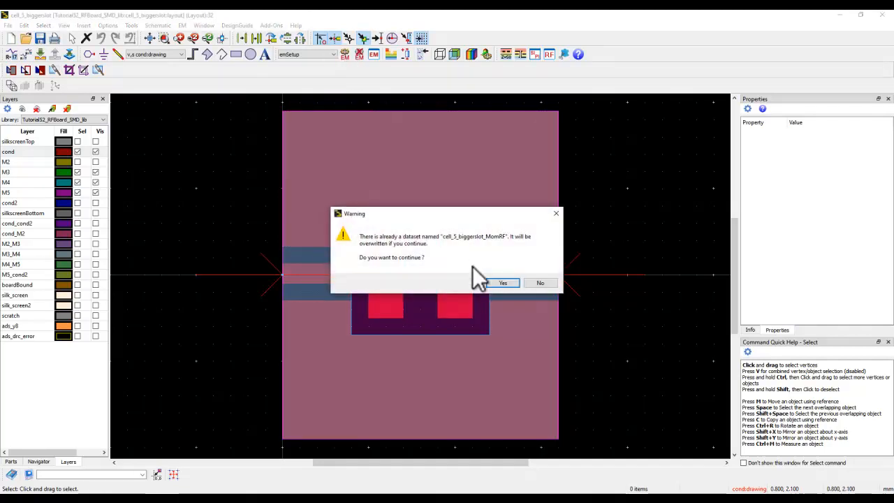
{"action": "left_click", "coordinate": [496, 283]}
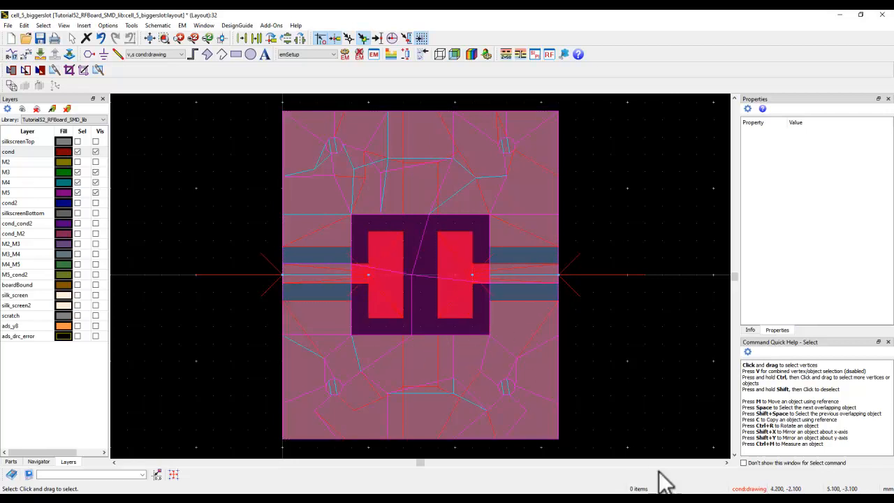
{"action": "mouse_move", "coordinate": [740, 499]}
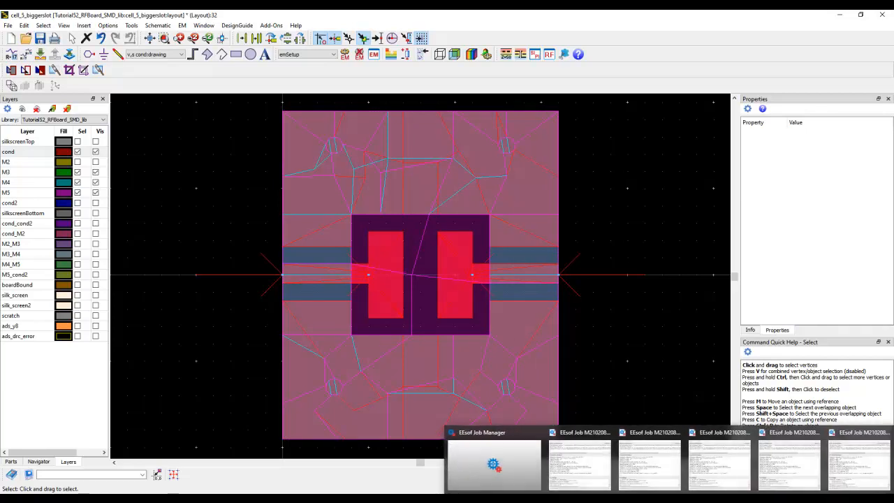
{"action": "left_click", "coordinate": [853, 476]}
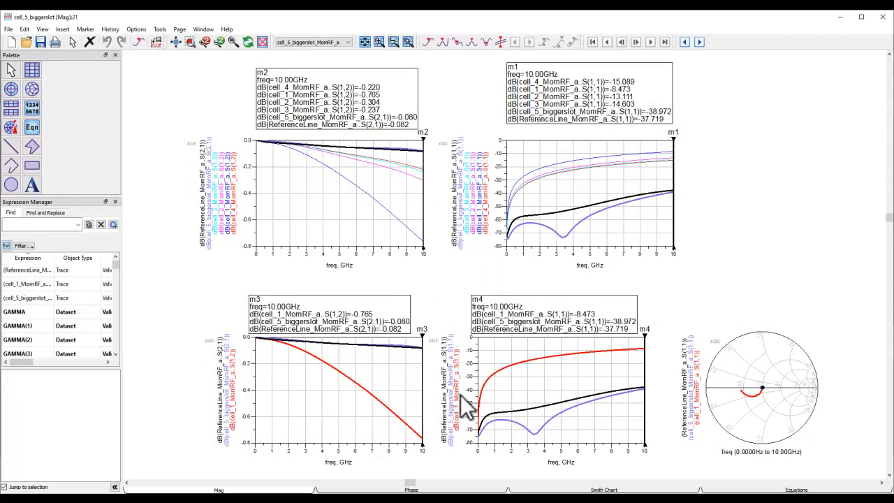
Compare cell_1, cell_5_biggerslot and ReferenceLine in the m3 and m4 S-parameter plots and the Smith chart
{"action": "scroll", "coordinate": [465, 393], "scroll_direction": "up", "scroll_amount": 1}
{"action": "scroll", "coordinate": [494, 298], "scroll_direction": "up", "scroll_amount": 1}
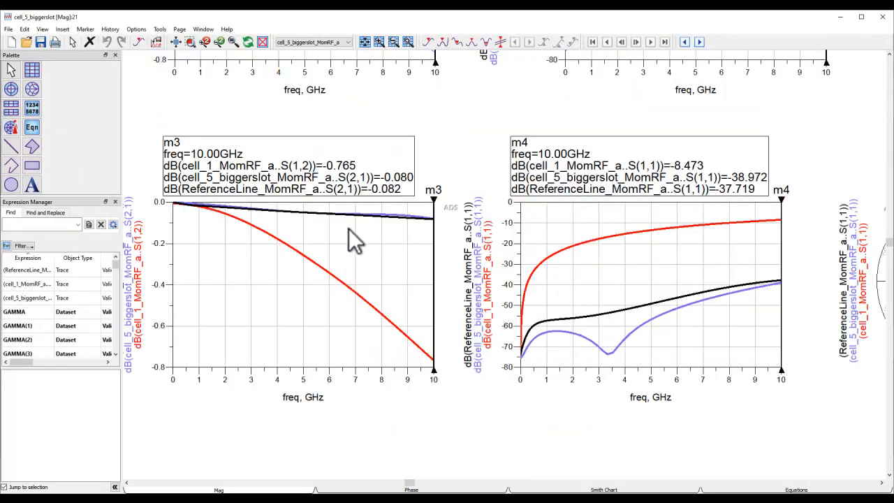
{"action": "scroll", "coordinate": [430, 263], "scroll_direction": "up", "scroll_amount": 1}
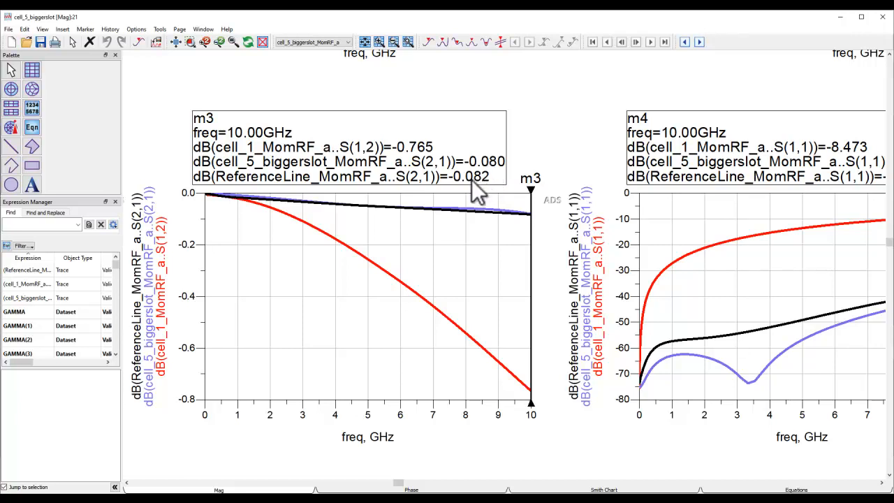
{"action": "left_click_drag", "start_coordinate": [725, 254], "coordinate": [407, 237]}
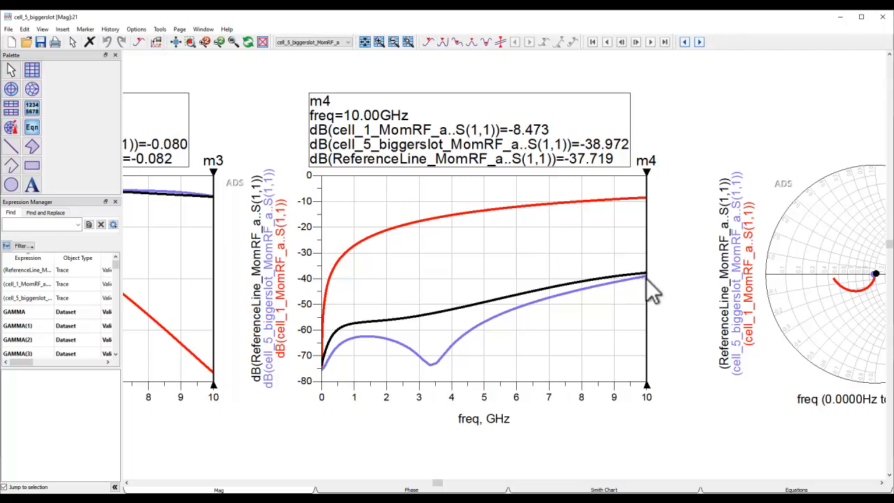
{"action": "left_click_drag", "start_coordinate": [721, 332], "coordinate": [486, 317]}
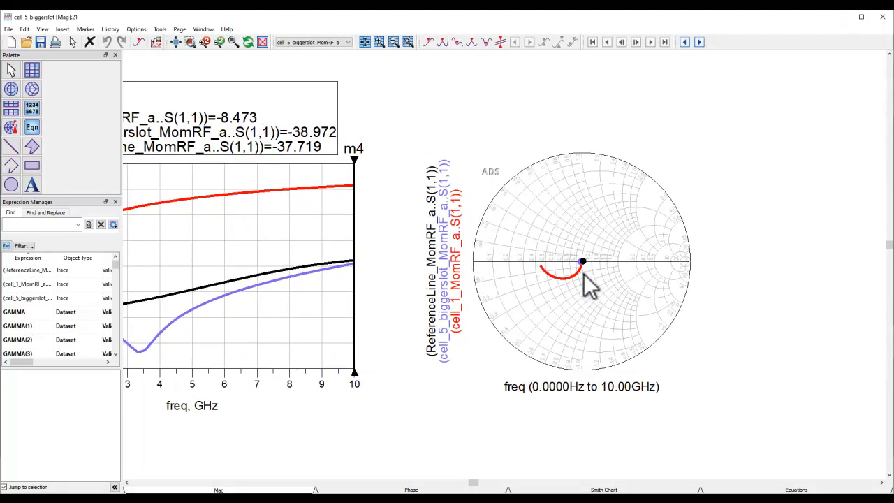
{"action": "scroll", "coordinate": [588, 275], "scroll_direction": "up", "scroll_amount": 2}
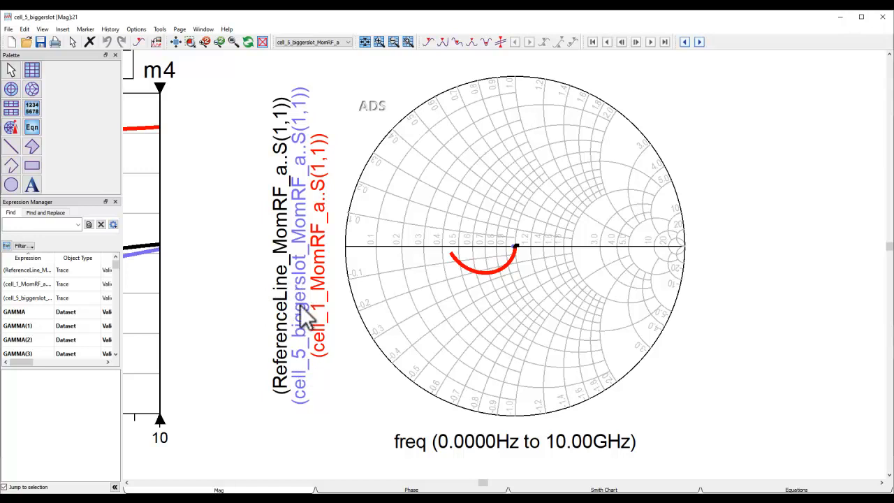
{"action": "left_click", "coordinate": [175, 43]}
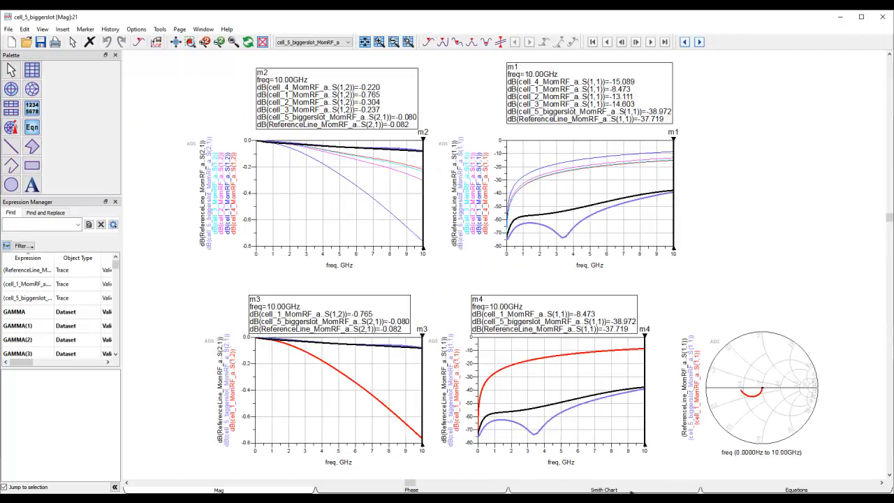
Bring back the cell_5_biggerslot layout for review, and switch to the PowerPoint slide show with the tutorial summary
{"action": "left_click", "coordinate": [643, 492]}
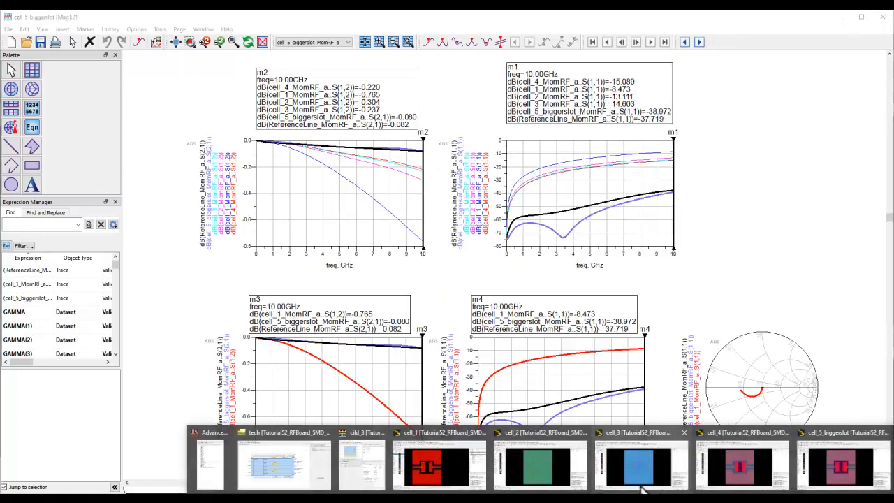
{"action": "left_click", "coordinate": [842, 465]}
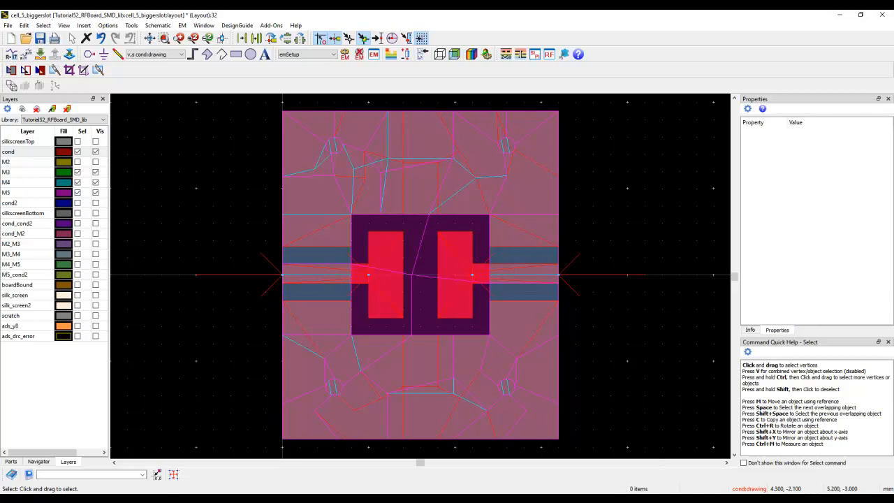
{"action": "left_click", "coordinate": [584, 499]}
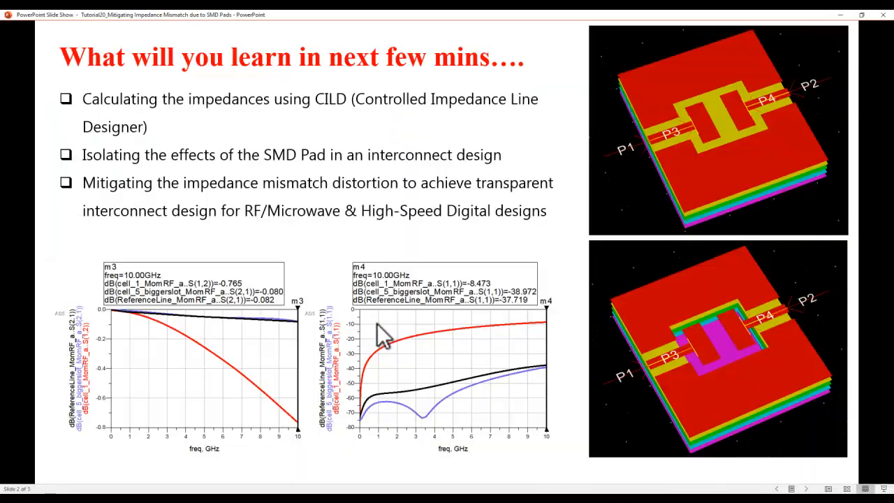